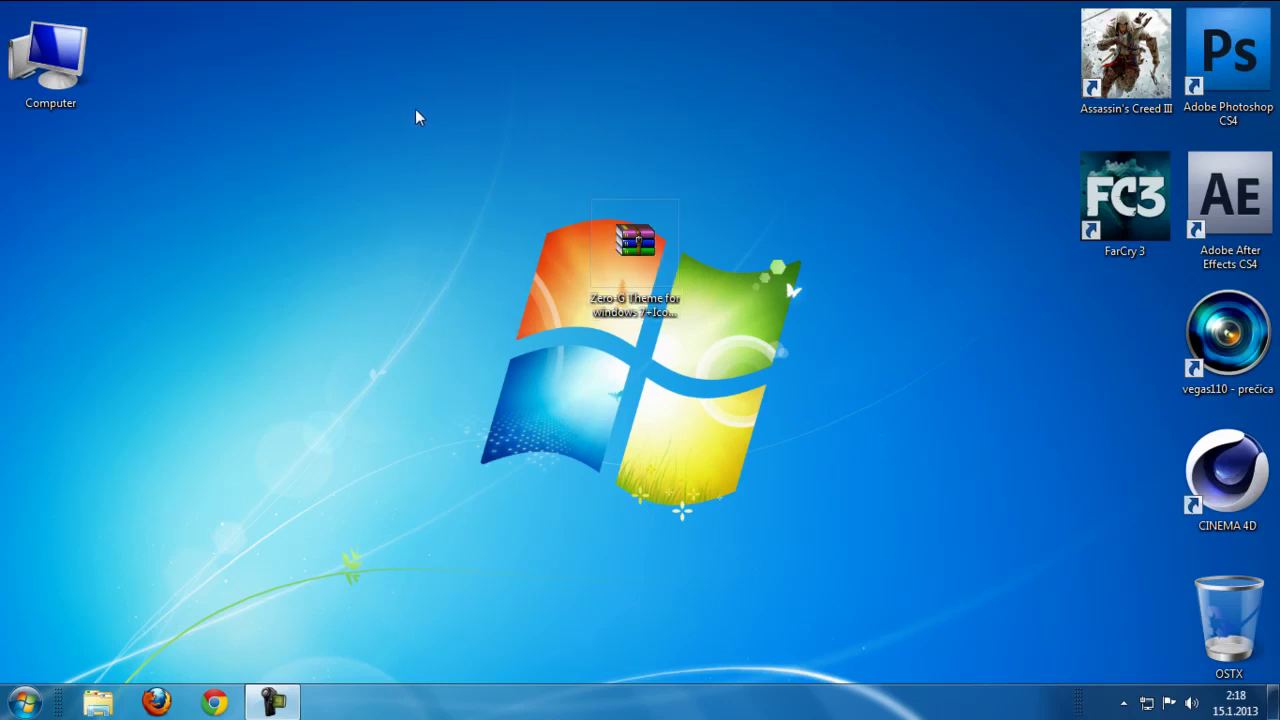
Select the Zero-G theme archive on the desktop, leaving its name unchanged.
drag(415, 100, 822, 442)
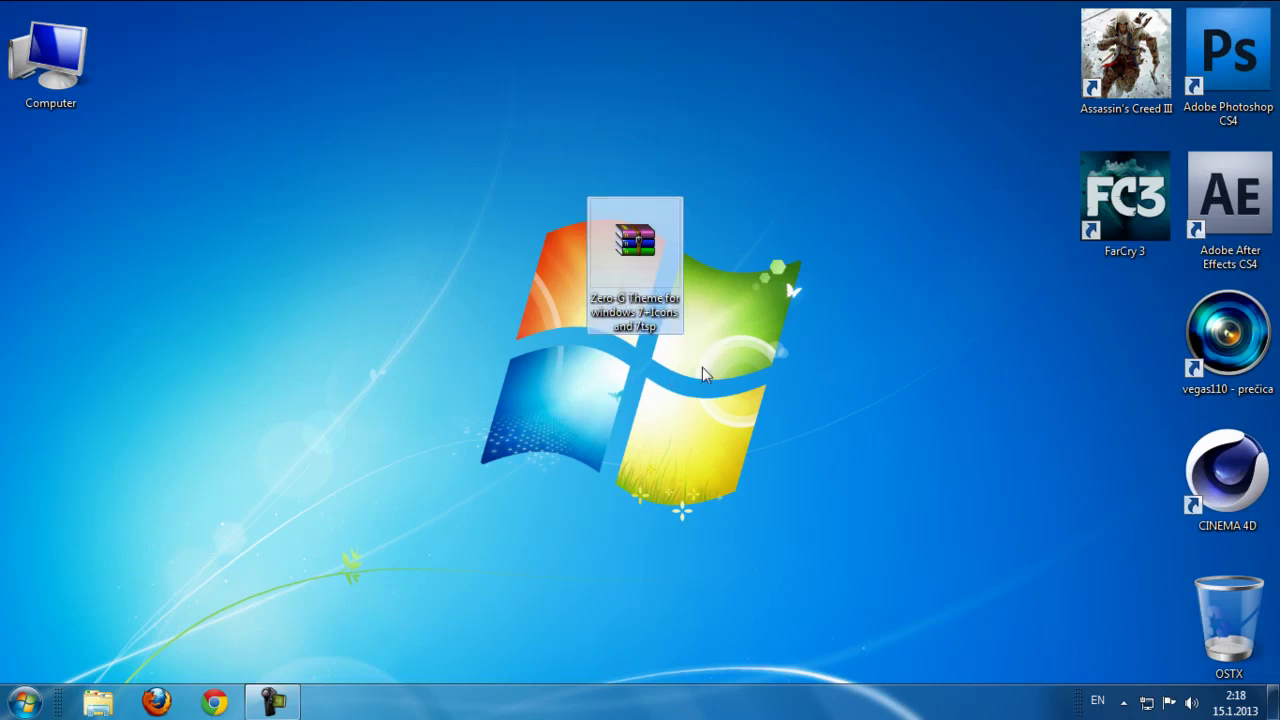
key(F2)
key(Return)
click(832, 264)
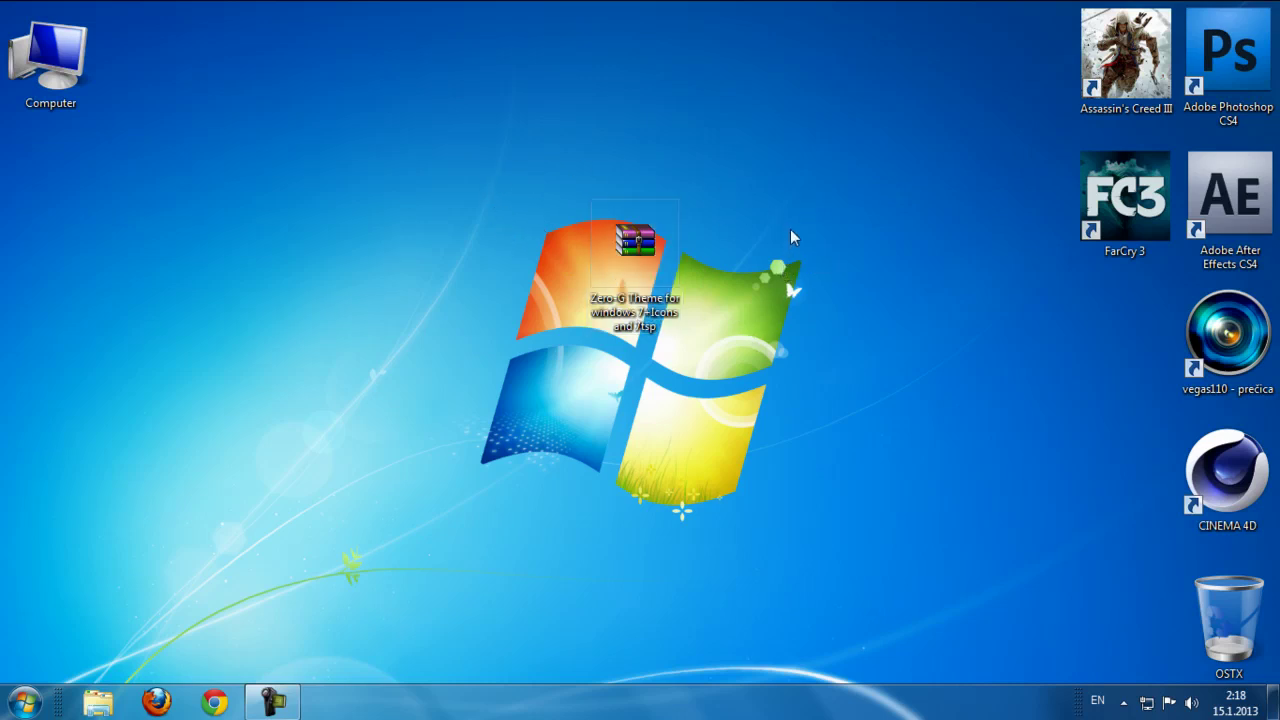
Refresh the desktop and nudge the theme archive slightly up and left.
drag(527, 160, 816, 398)
right_click(527, 173)
click(550, 247)
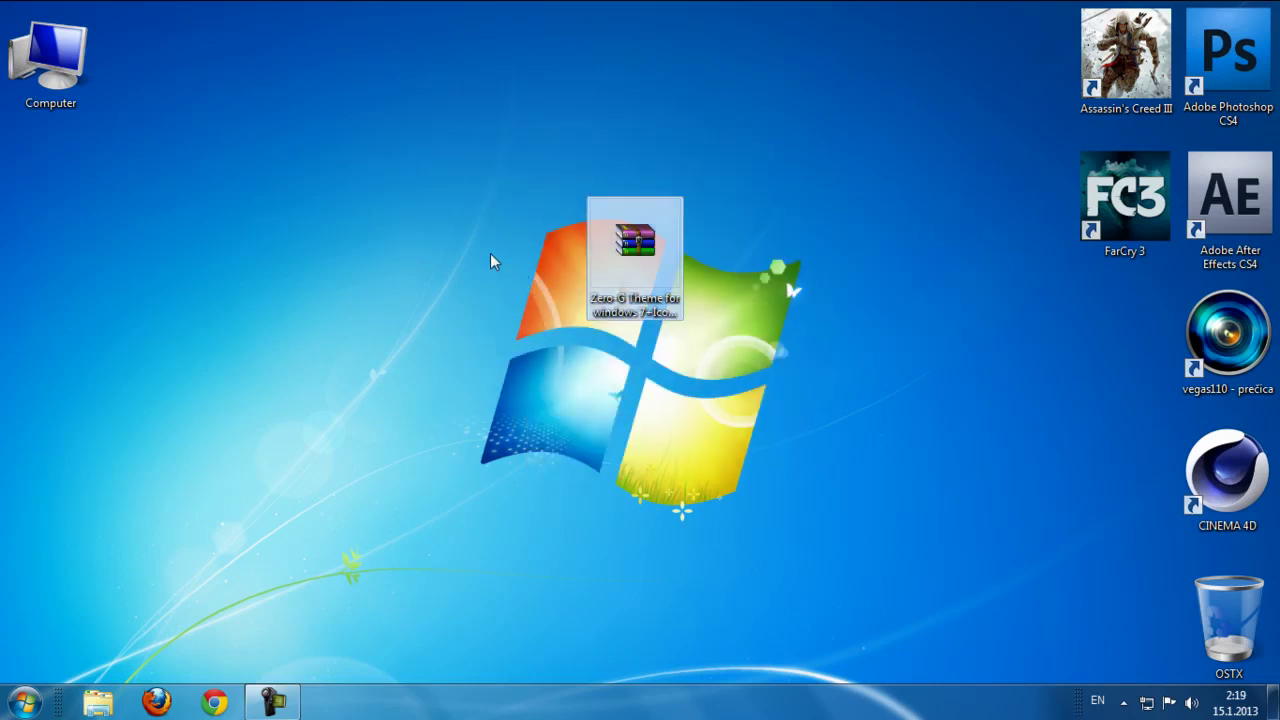
drag(635, 240, 611, 223)
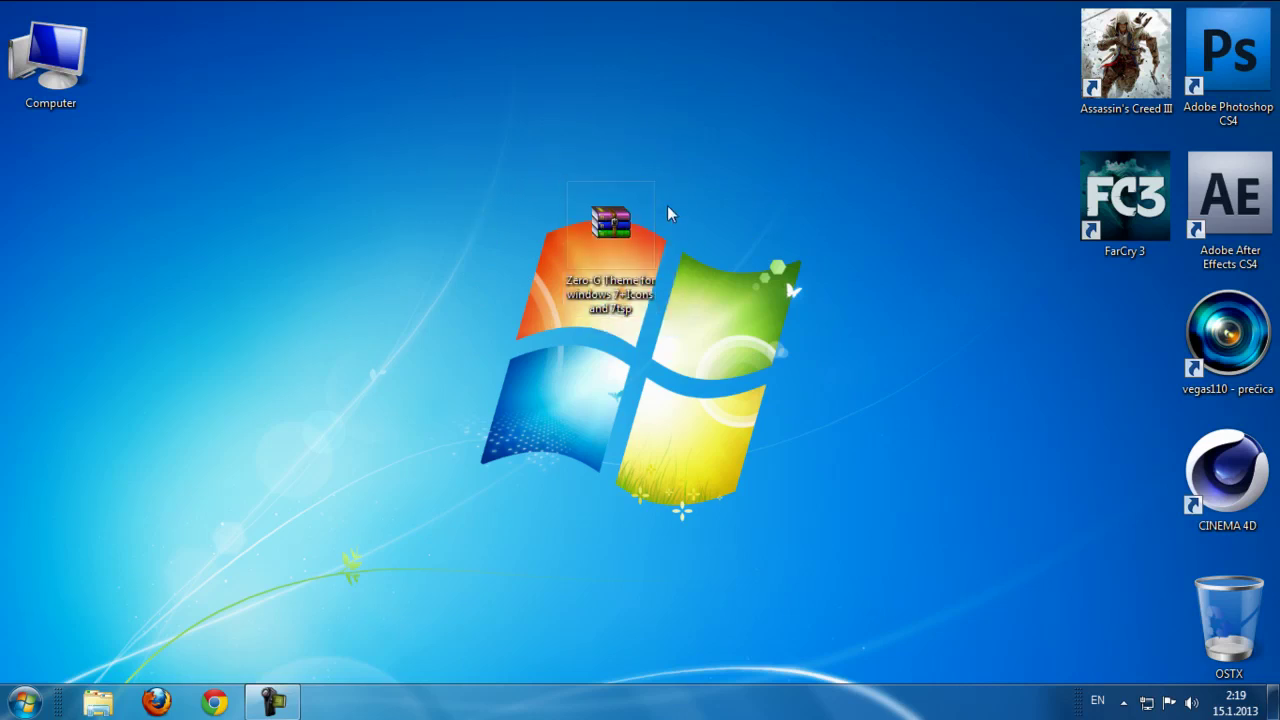
right_click(600, 222)
Extract the theme bundle and line up the 7tsp_GUI, 7tsp_Zero-G_Icons and Zero-G archives.
click(702, 297)
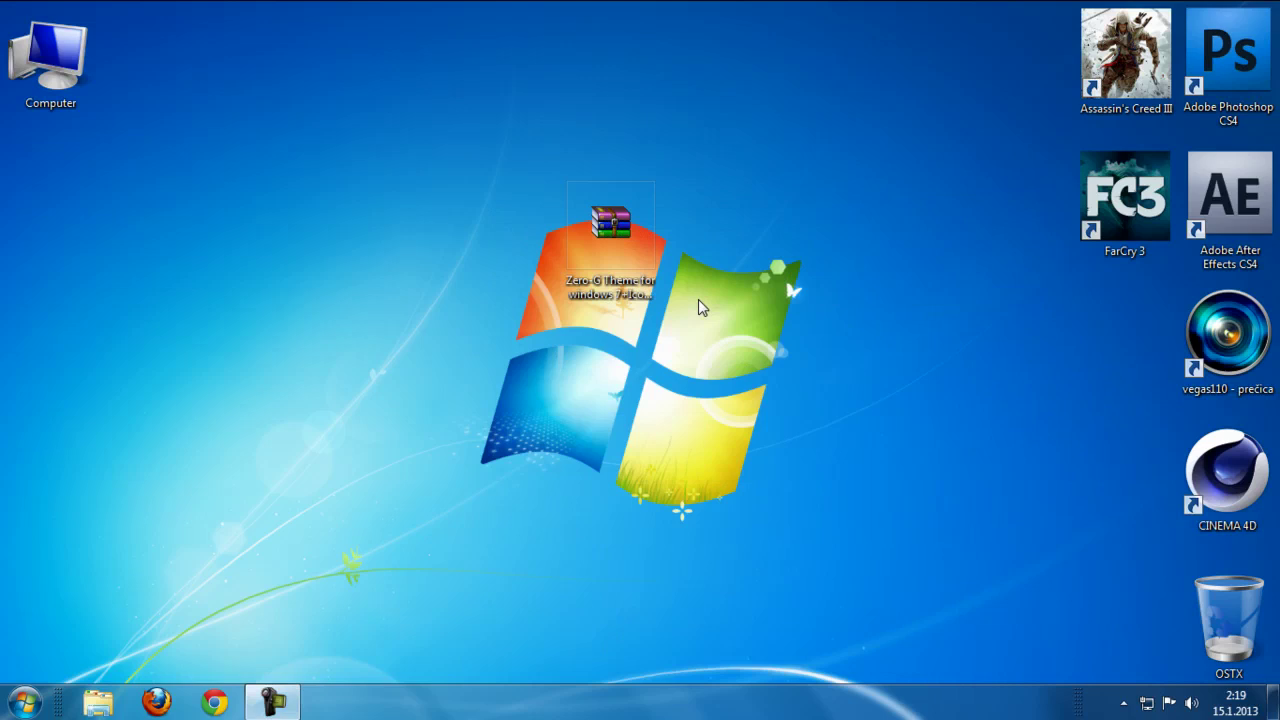
drag(620, 257, 192, 104)
drag(62, 205, 545, 192)
drag(72, 335, 676, 176)
drag(55, 468, 768, 195)
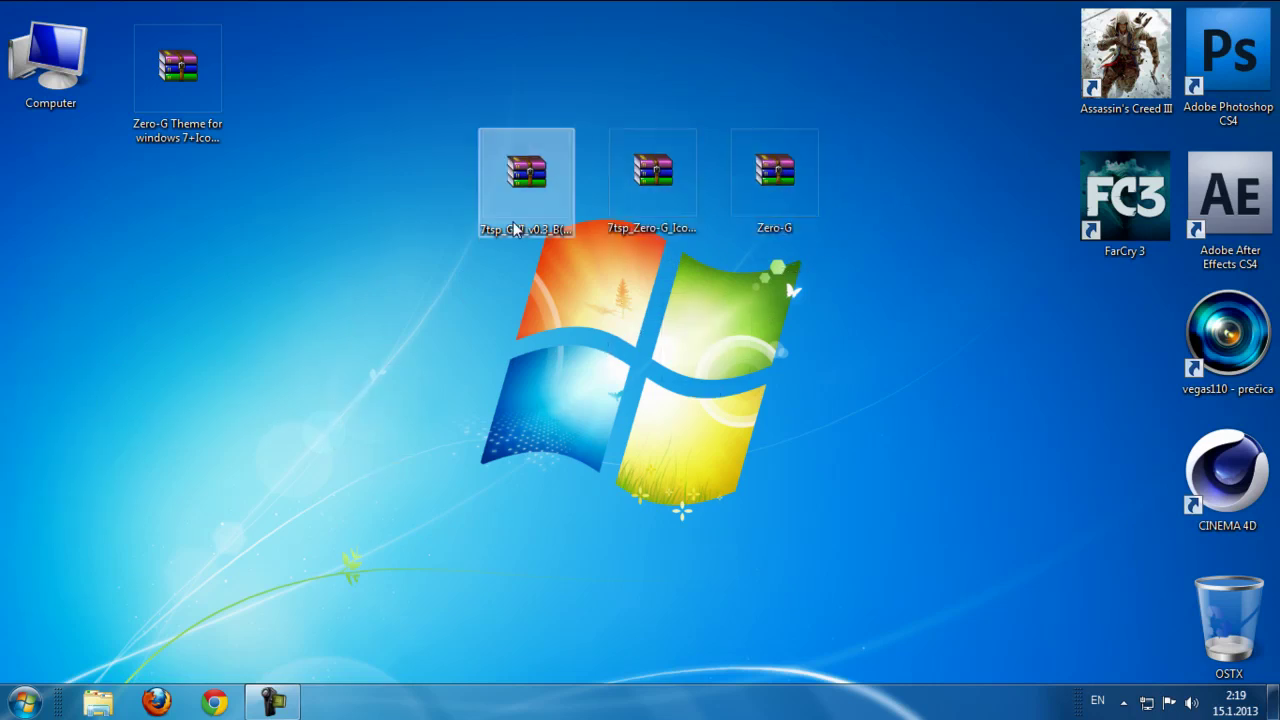
Extract the Zero-G archive onto the desktop with Extract Here.
click(530, 190)
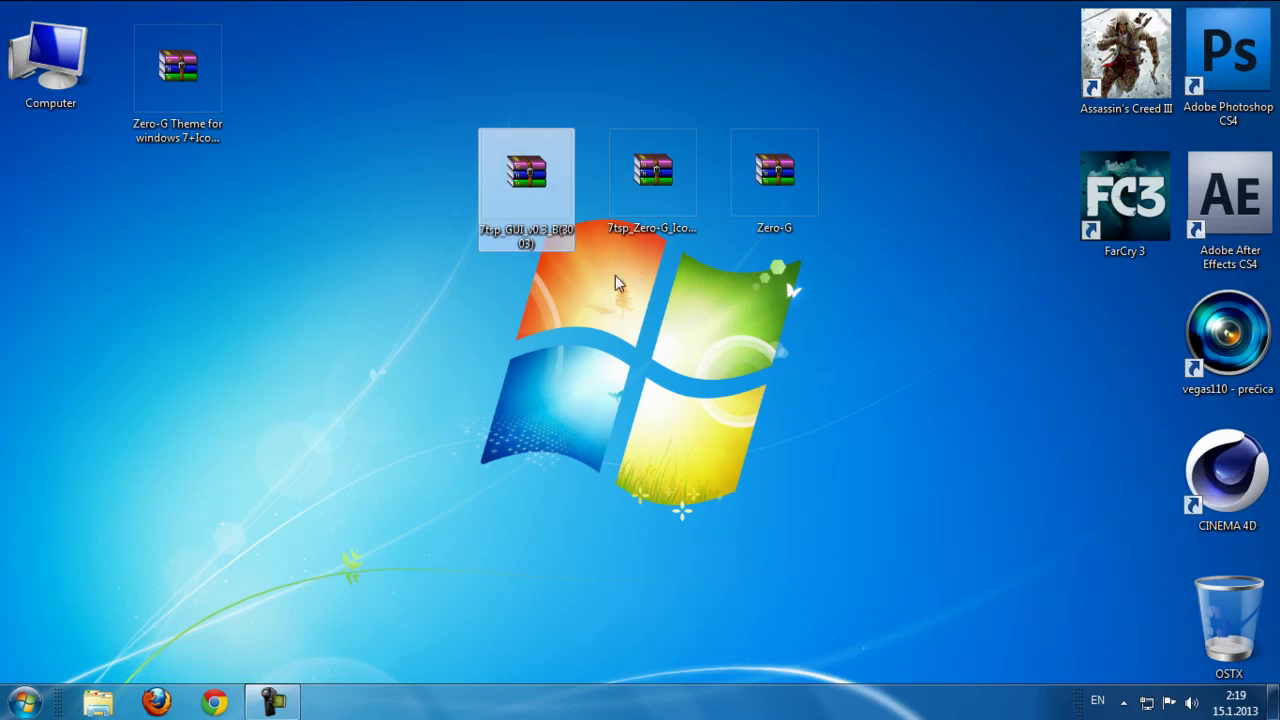
click(783, 198)
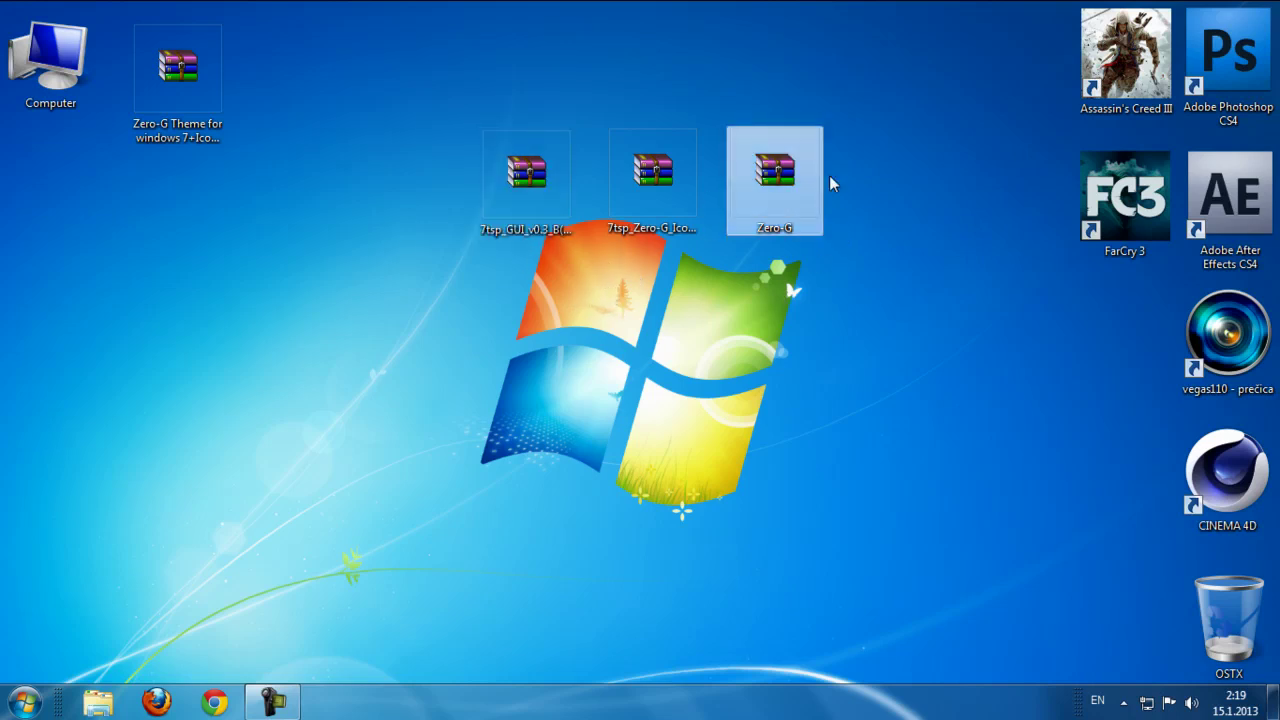
click(893, 163)
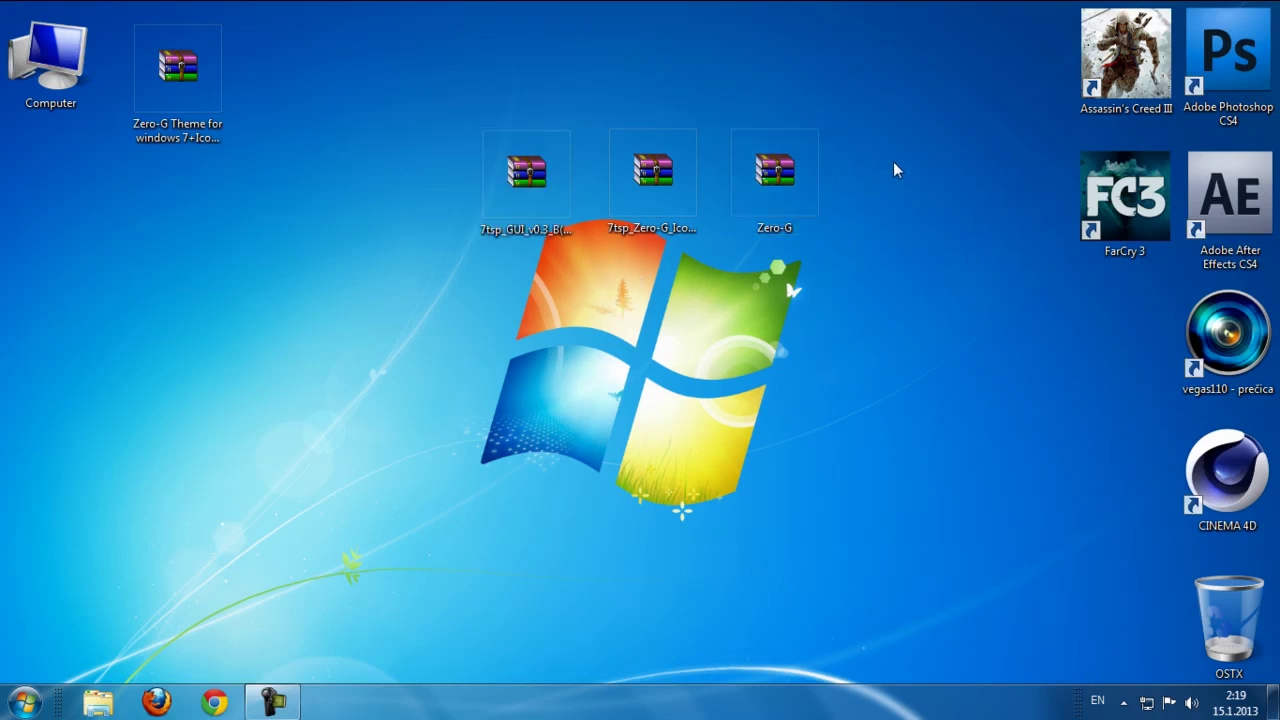
right_click(773, 178)
click(795, 248)
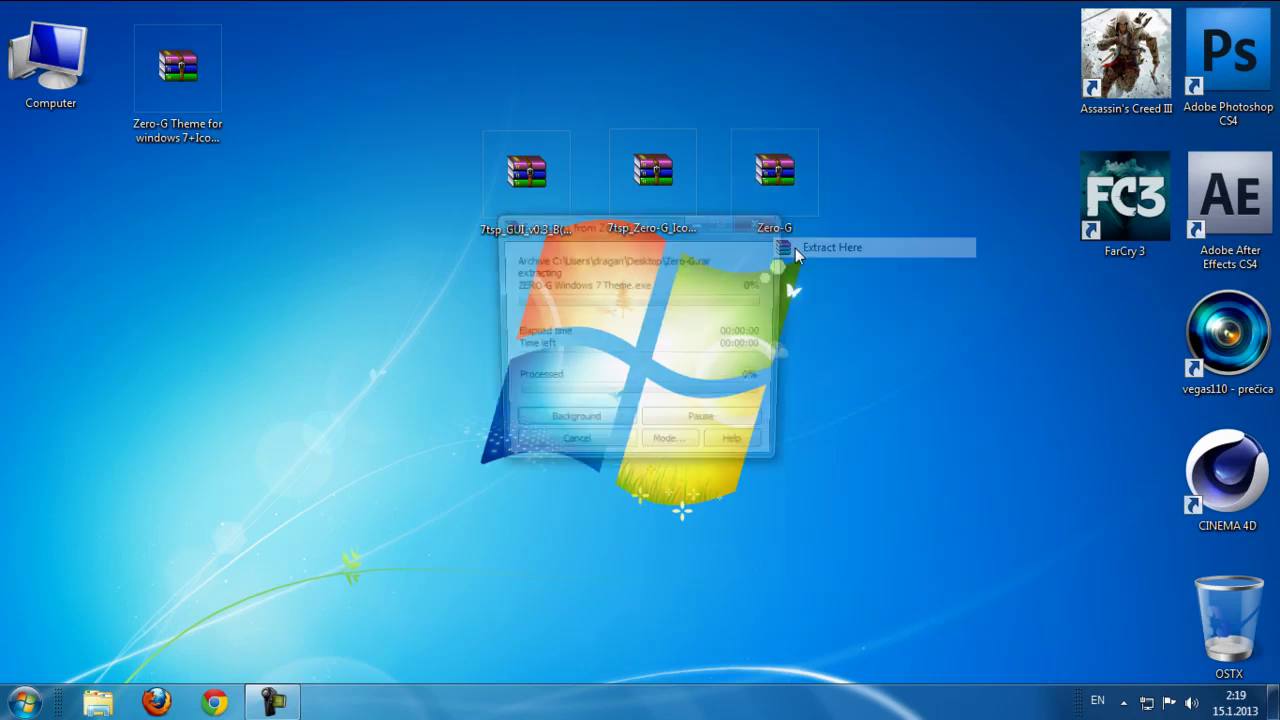
Move the three archives to the top row and select the ZERO-G Windows 7 Theme package.
drag(650, 172, 640, 80)
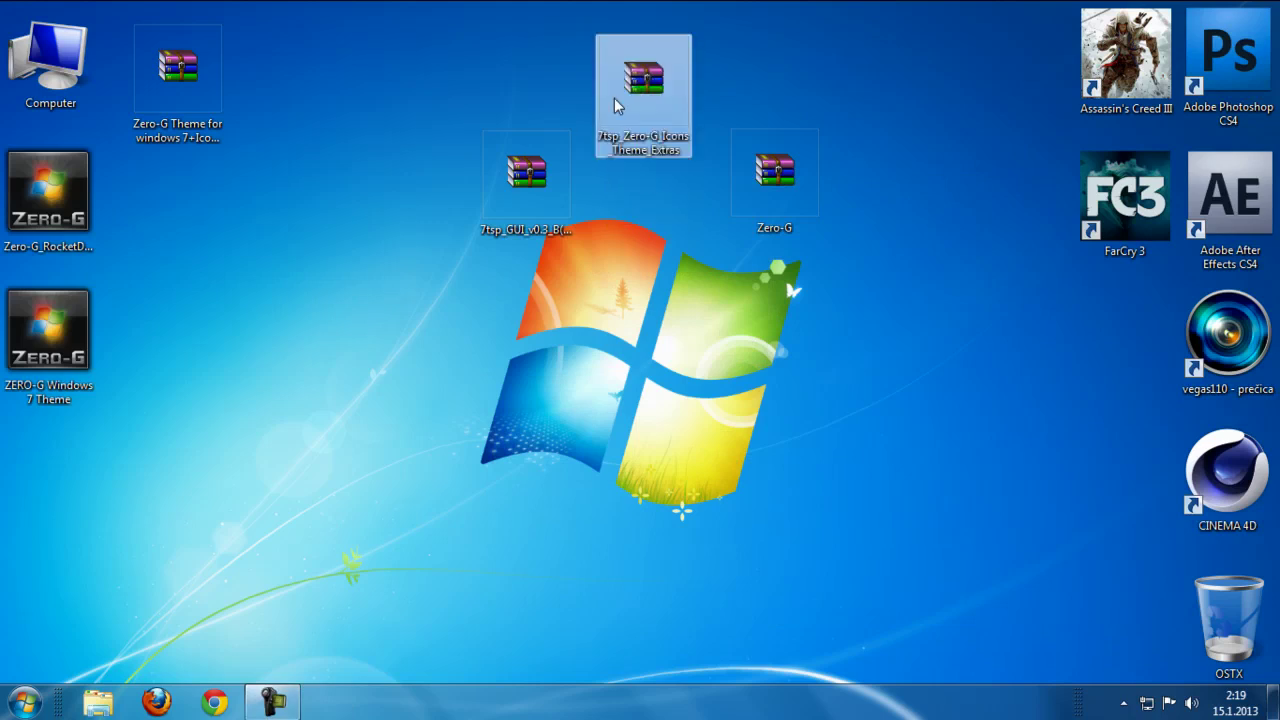
drag(536, 172, 527, 80)
drag(777, 168, 771, 58)
click(45, 195)
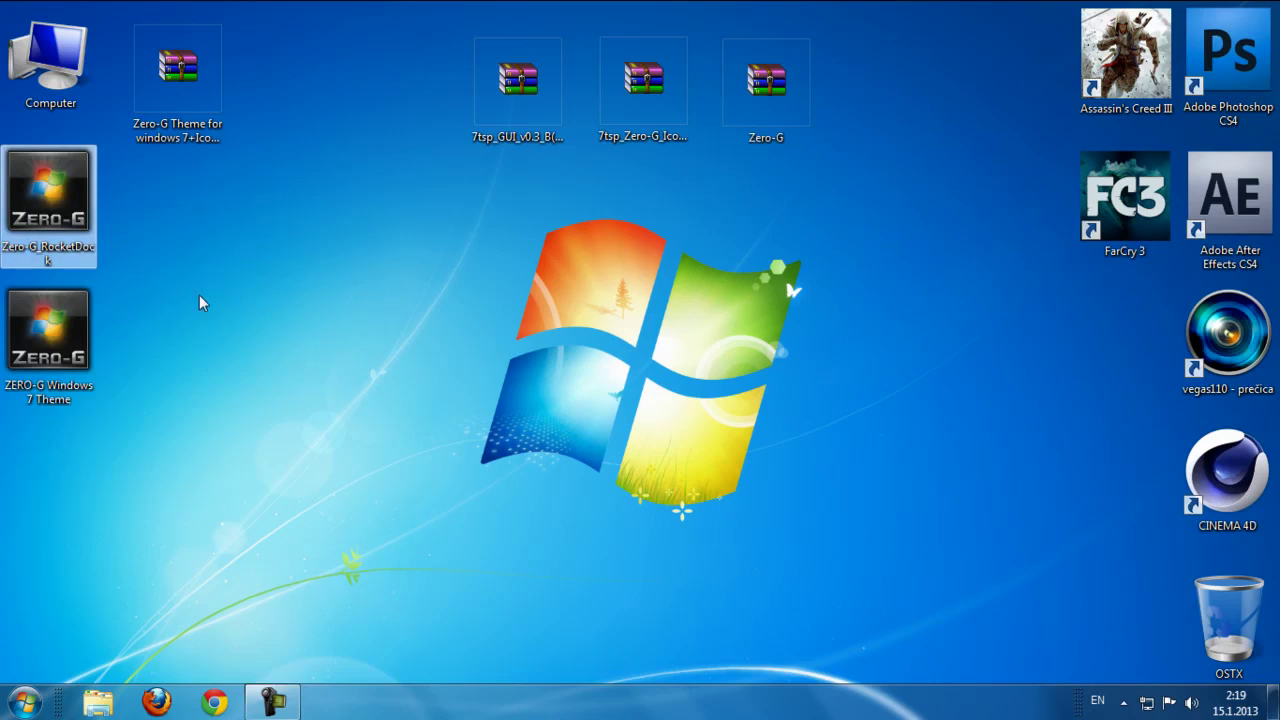
key(Down)
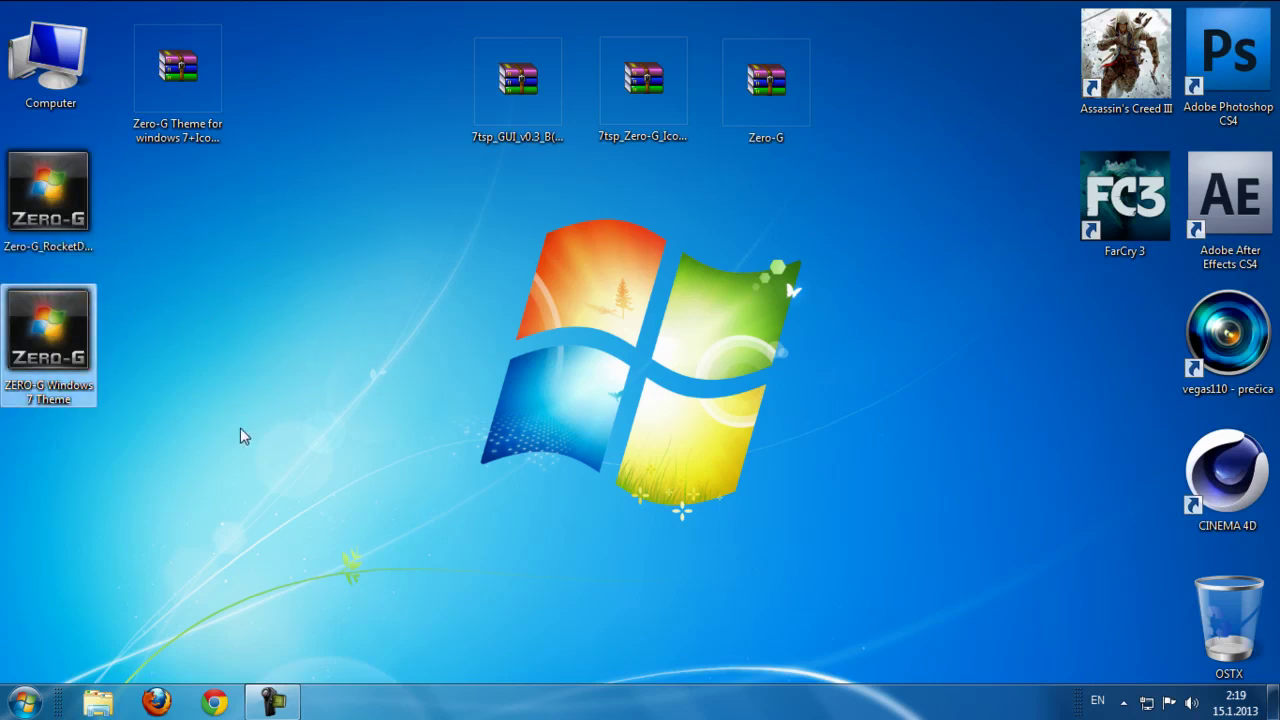
Extract ZERO-G Windows 7 Theme to the desktop and place the x86 installer beside the x64 one.
double_click(55, 338)
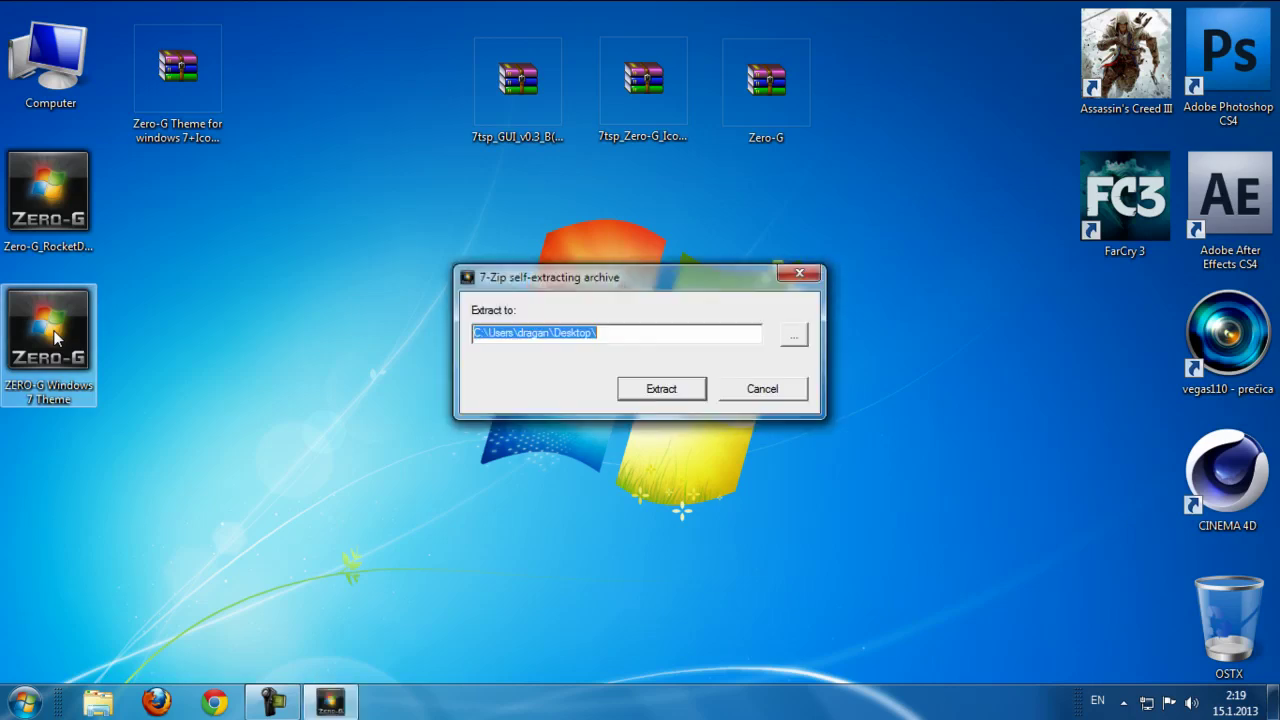
click(661, 394)
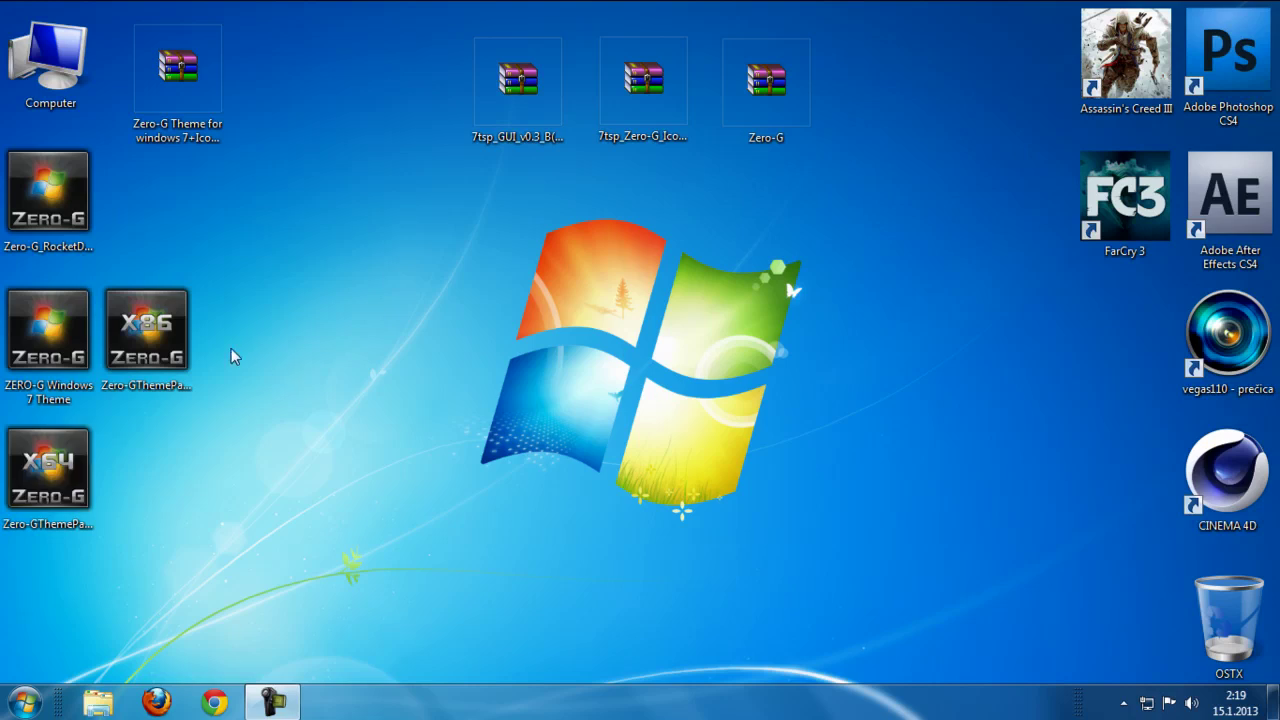
click(161, 349)
drag(157, 368, 214, 490)
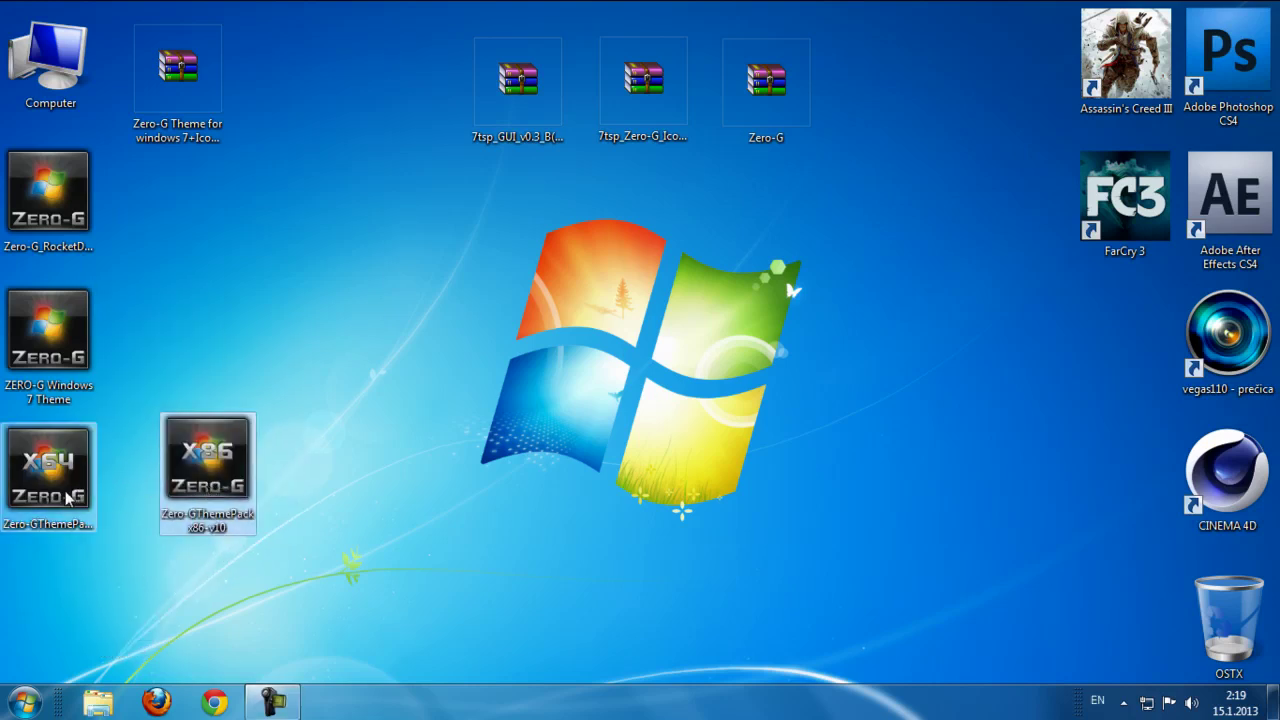
drag(67, 499, 88, 488)
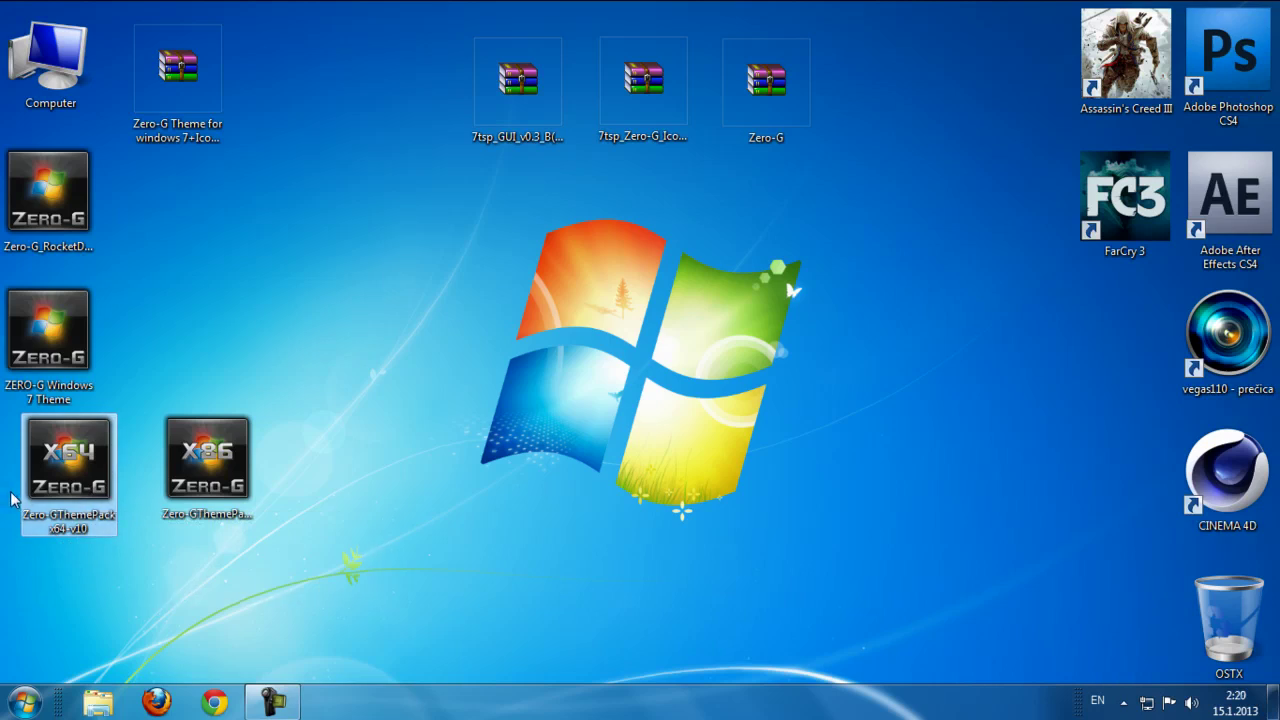
Check both installer names and select the x86 Zero-G Theme Pack installer.
click(218, 495)
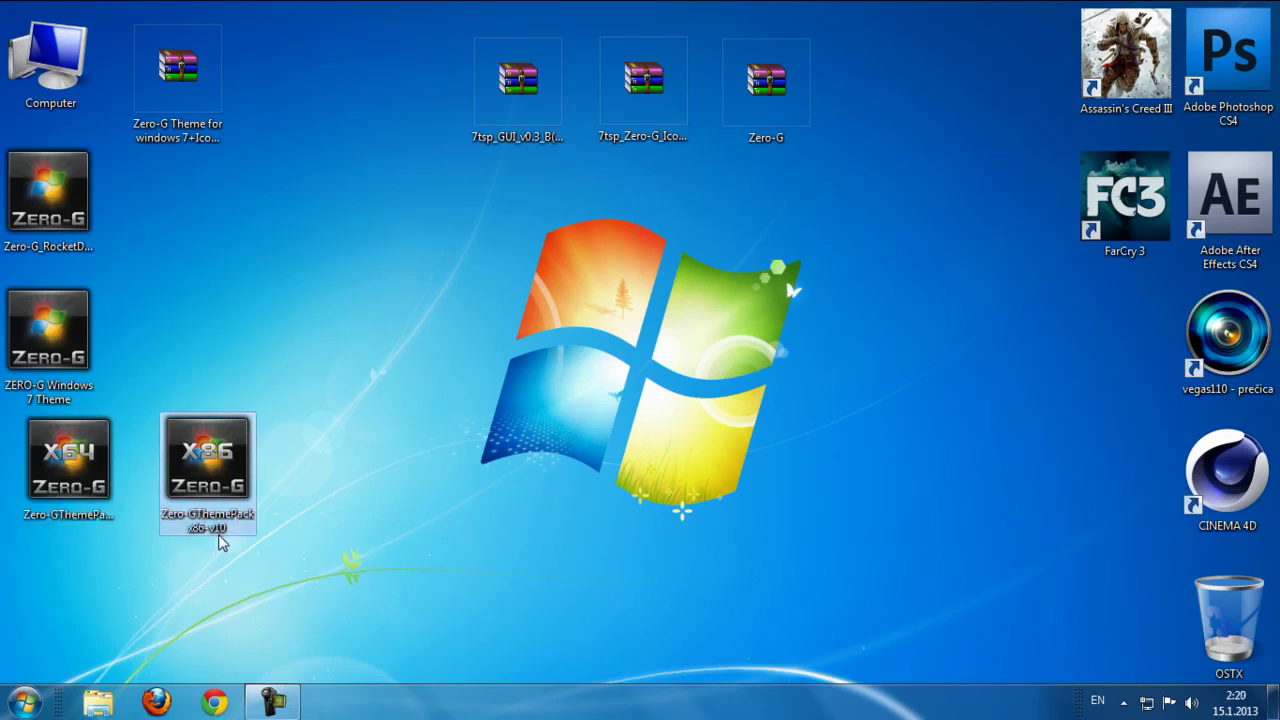
click(68, 495)
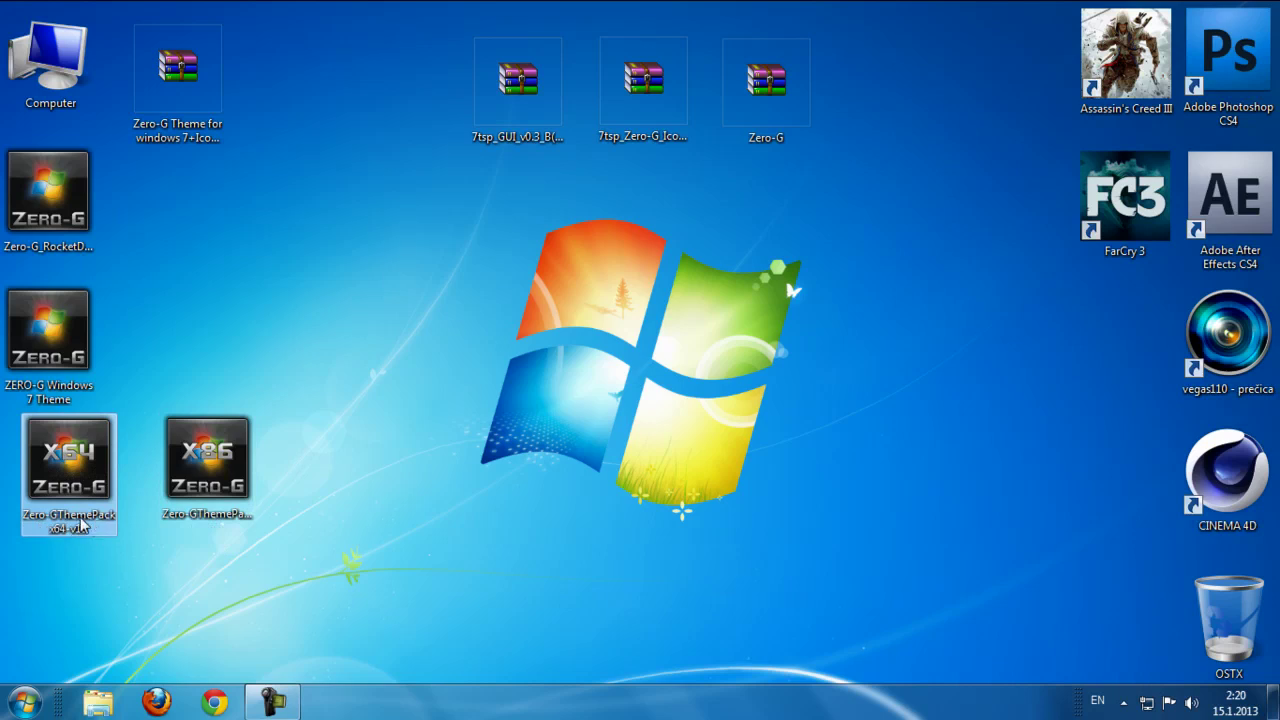
click(176, 525)
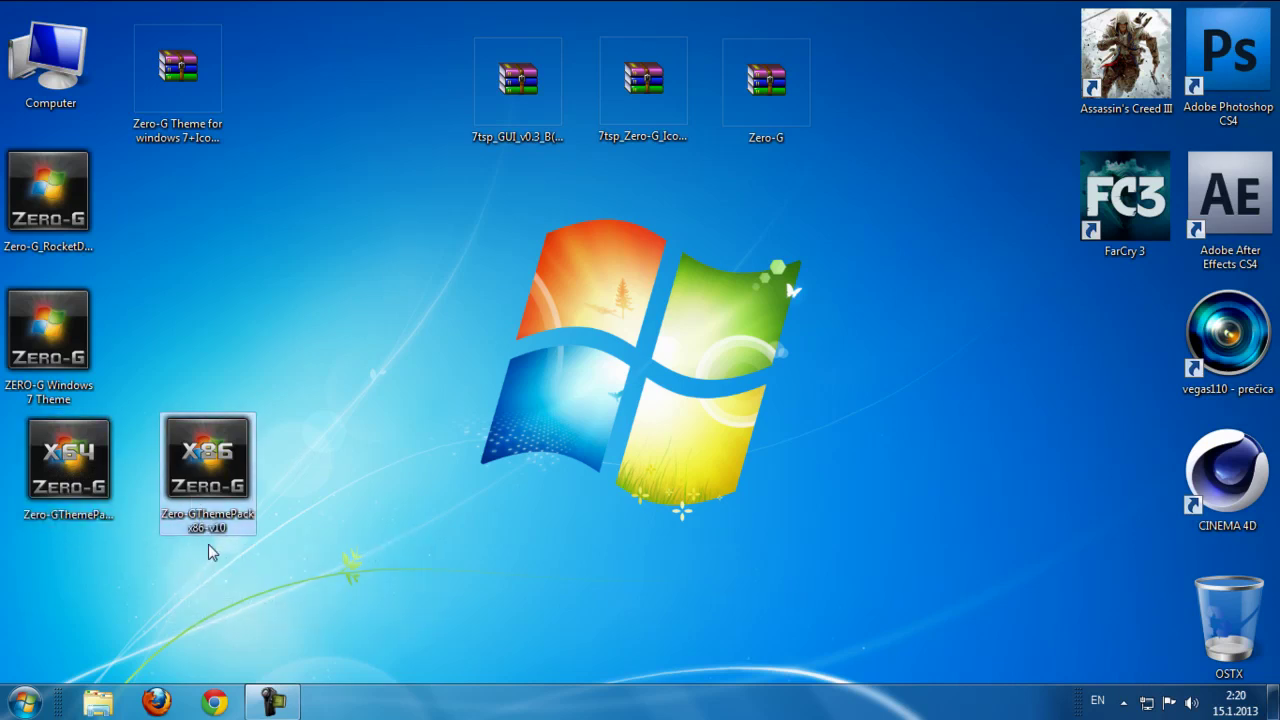
Run the Zero-G Theme Pack x86 v1.0 setup, accepting the license and installing.
double_click(254, 456)
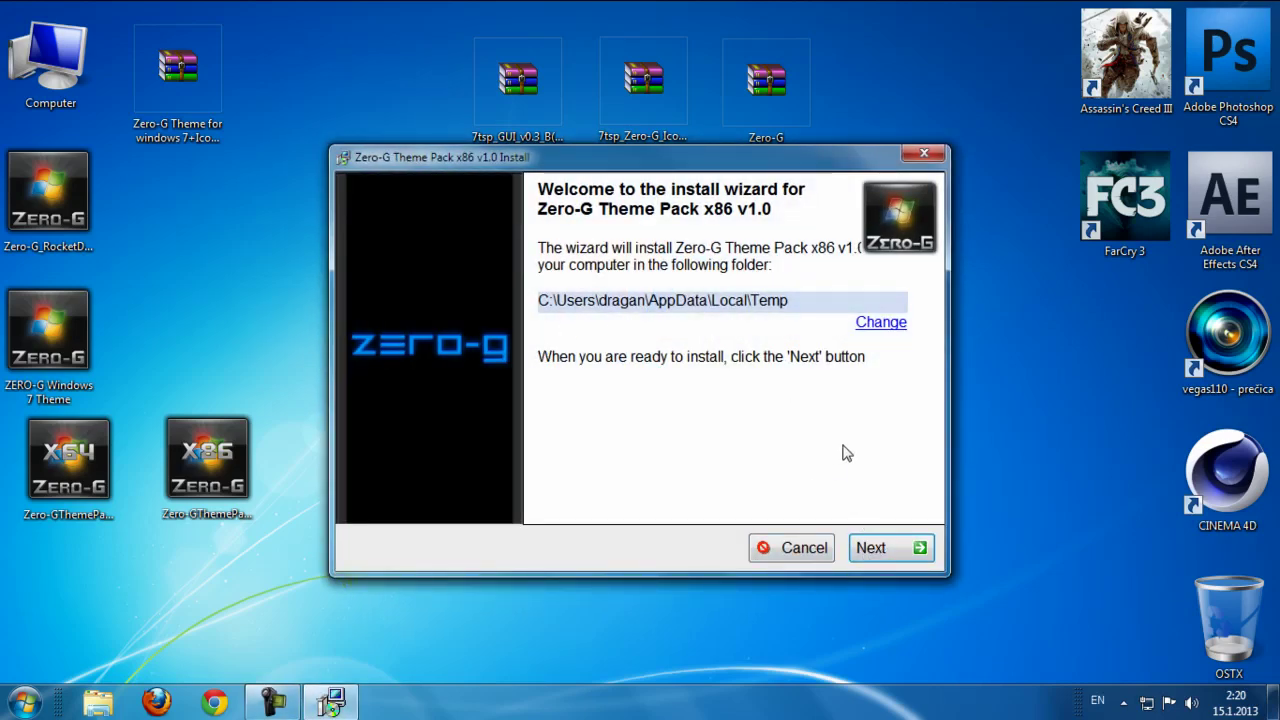
click(901, 556)
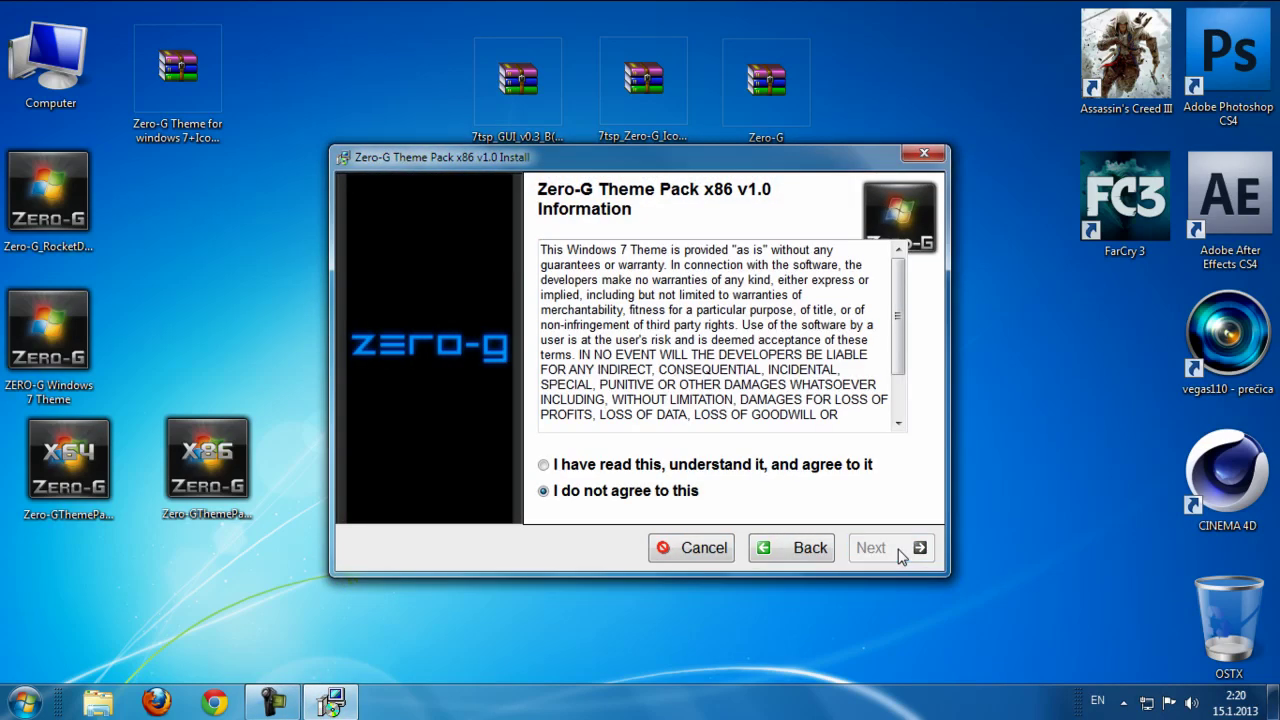
click(590, 466)
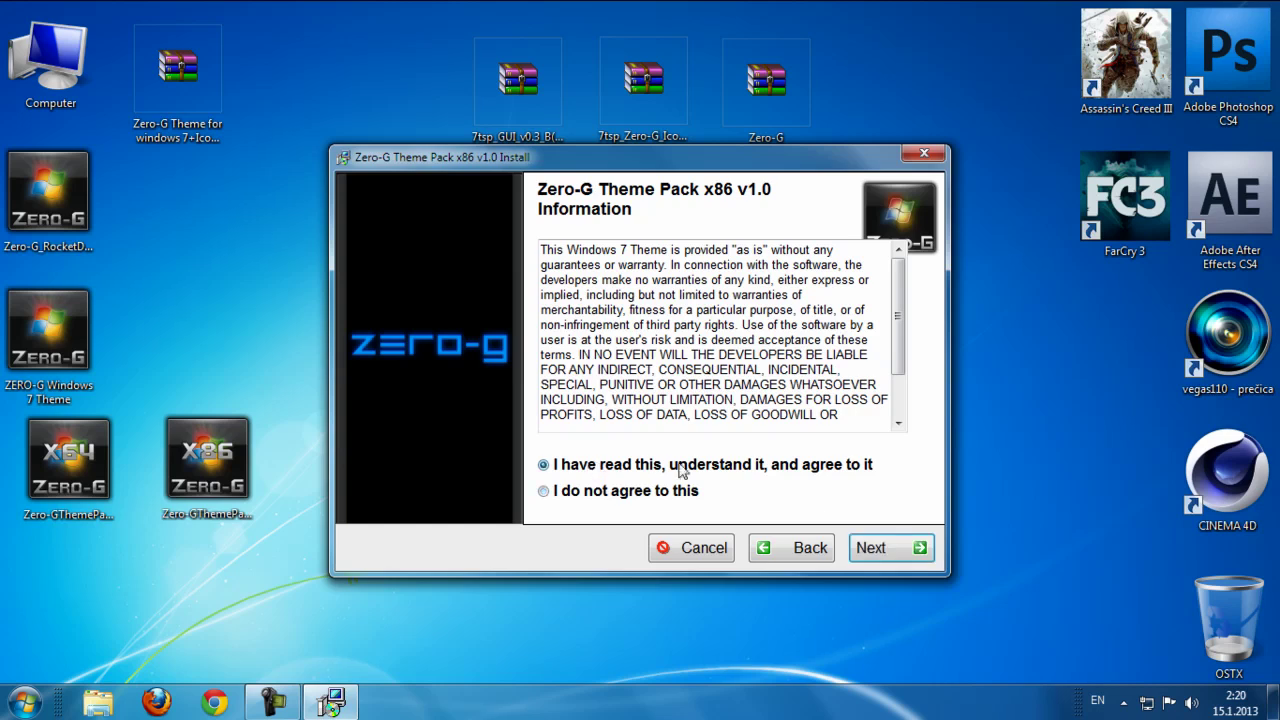
click(884, 557)
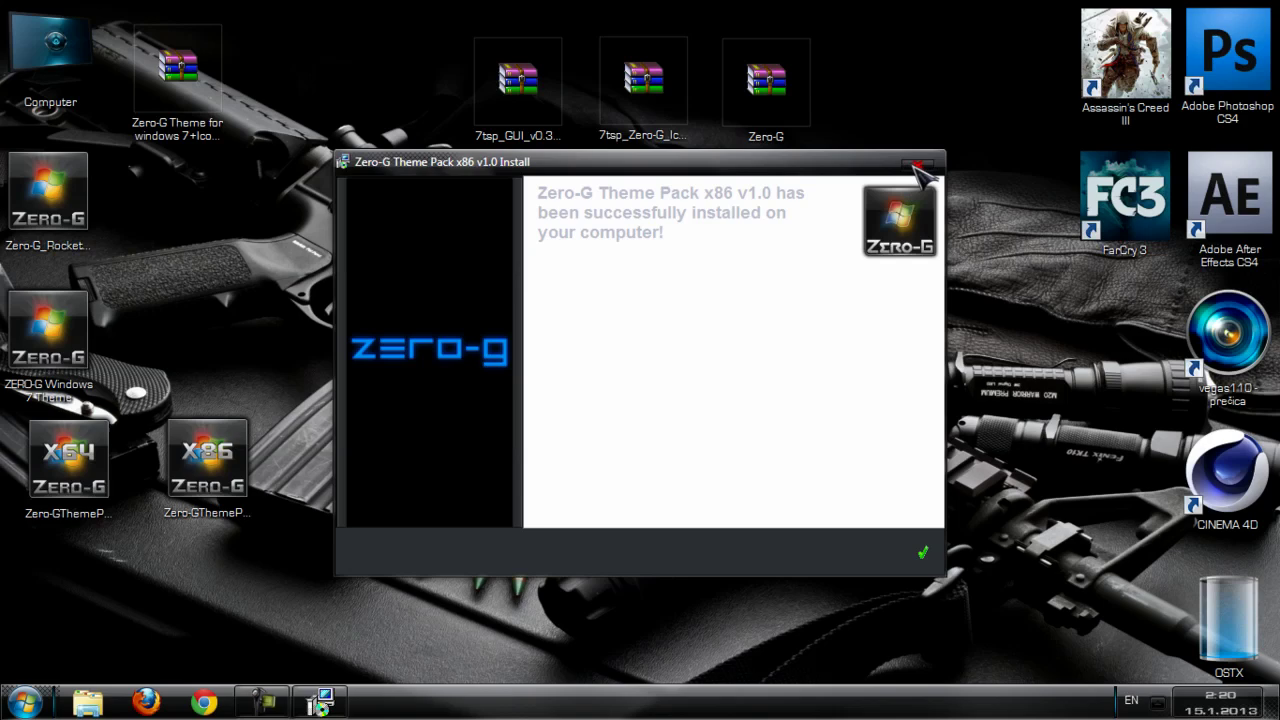
drag(771, 170, 738, 188)
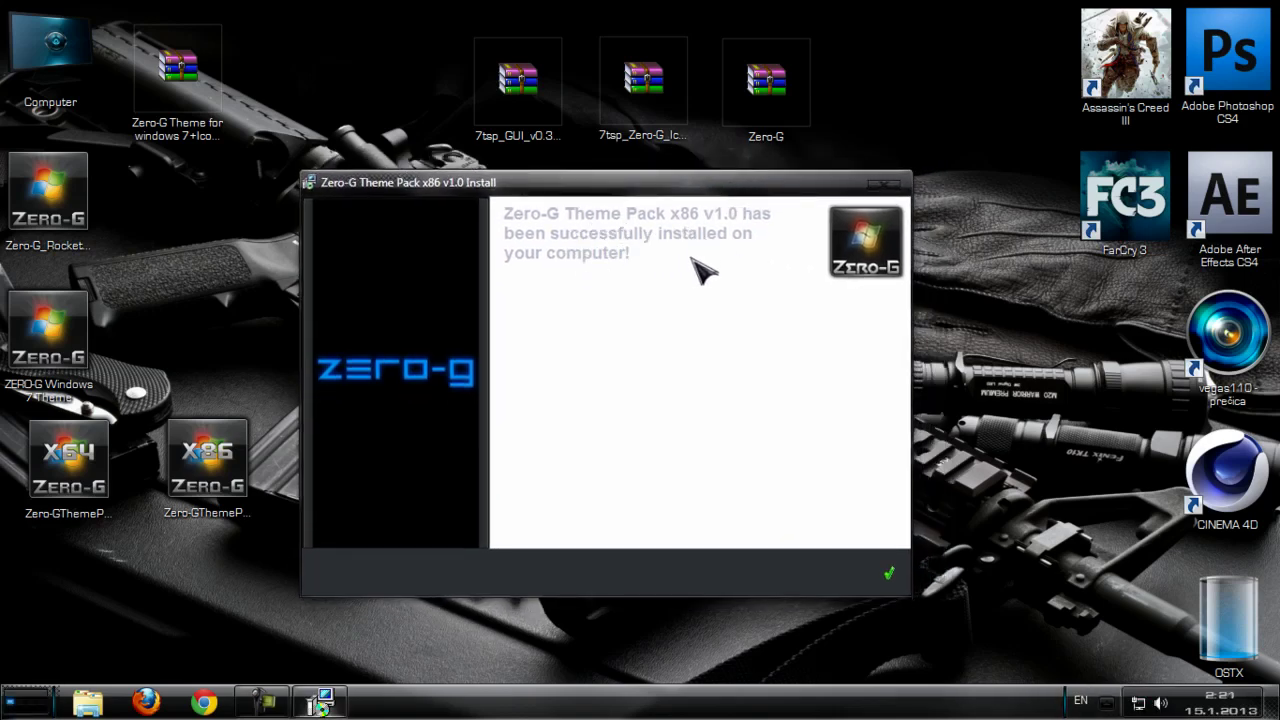
Close the finished theme installer, refresh the desktop, and move the x86 theme pack lower.
click(886, 190)
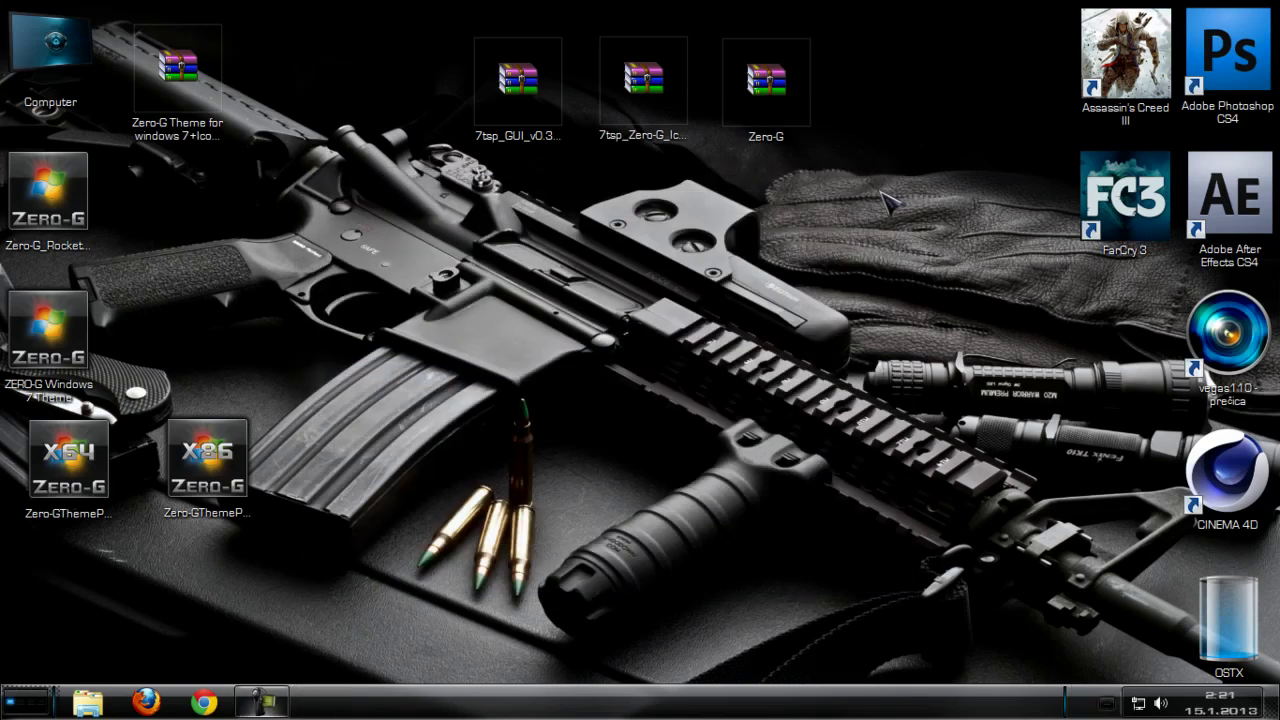
right_click(670, 223)
click(690, 292)
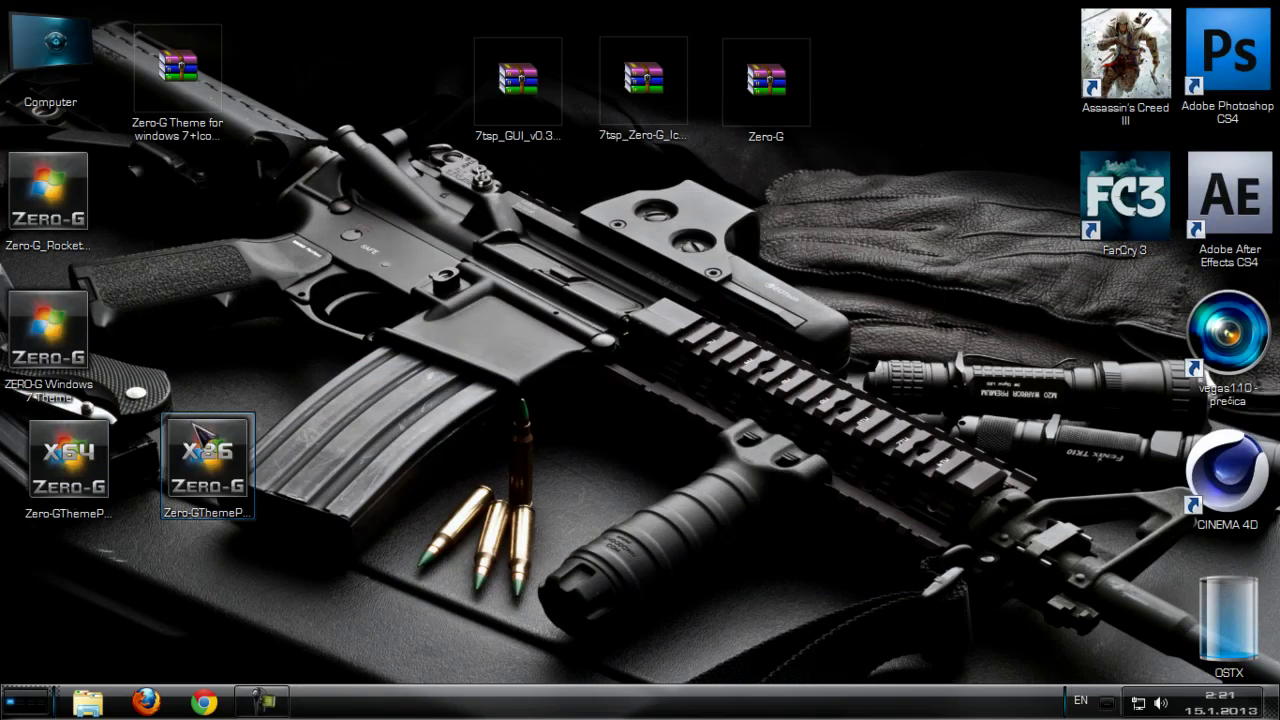
mouse_move(505, 10)
drag(230, 488, 52, 580)
Unpack the Zero-G RocketDock skins and extract the x86 skin into C:\Program Files\RocketDock\Skins.
double_click(48, 205)
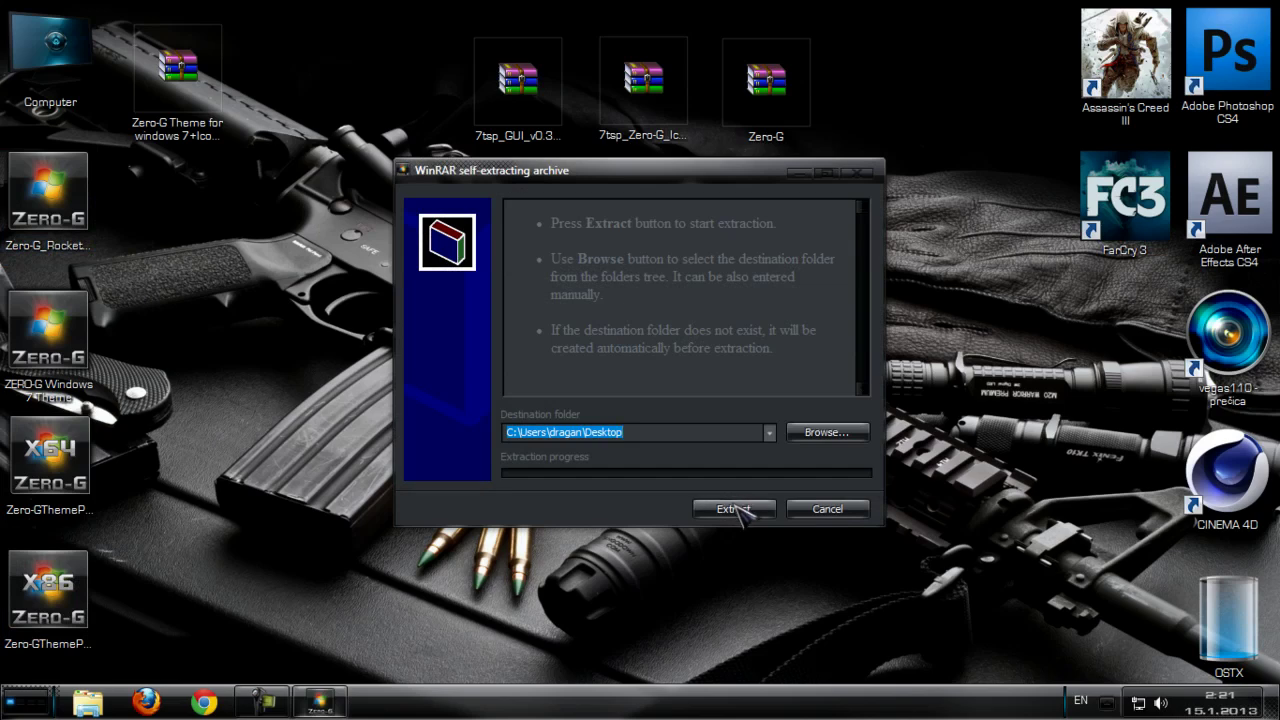
click(741, 511)
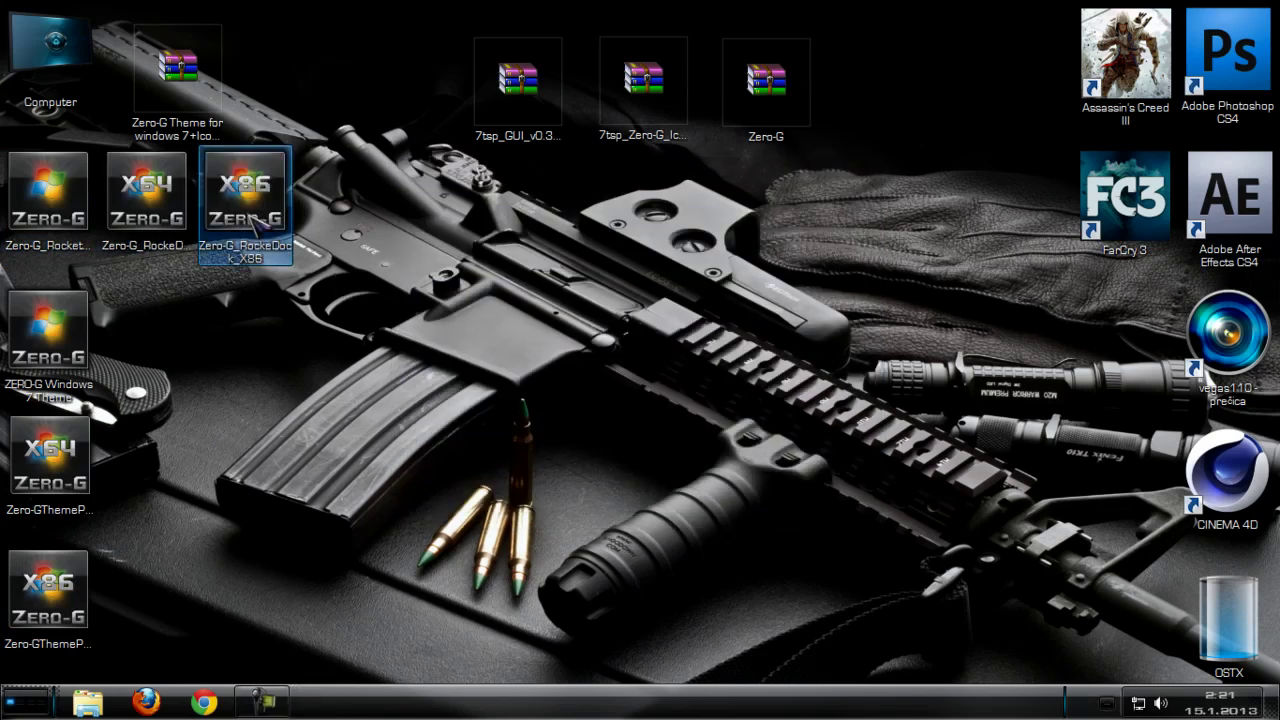
click(190, 210)
click(235, 215)
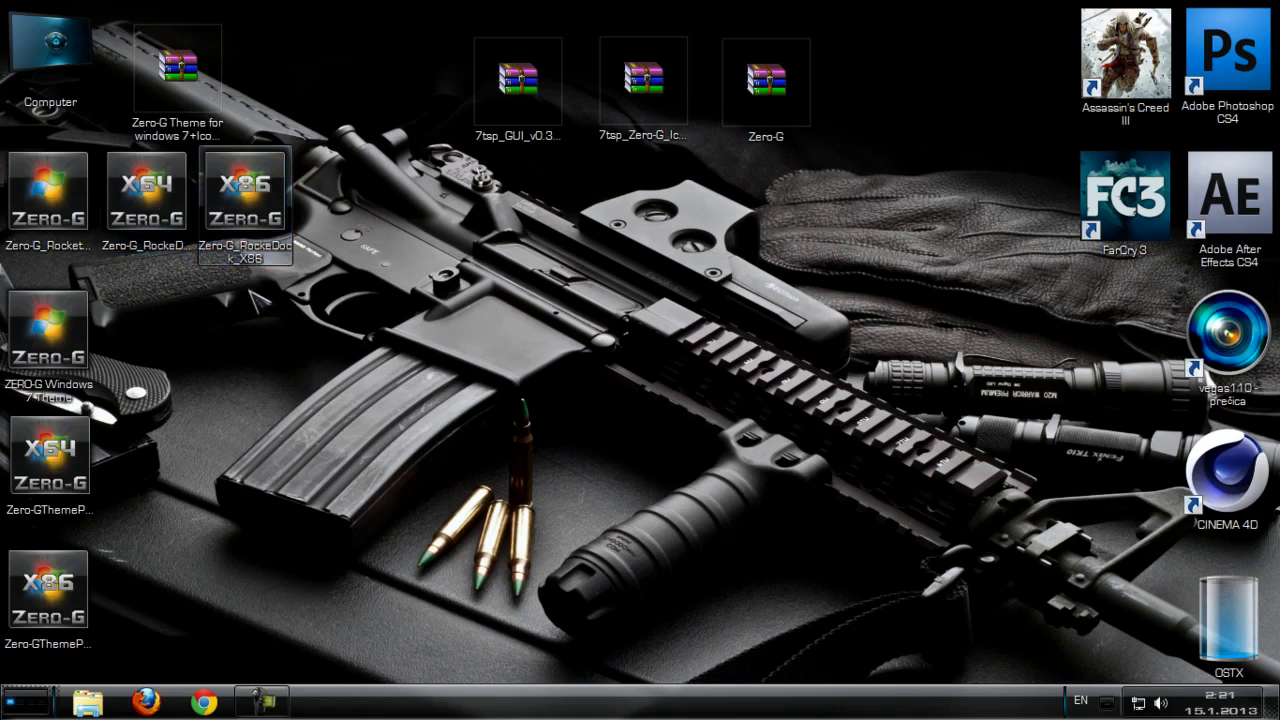
double_click(250, 237)
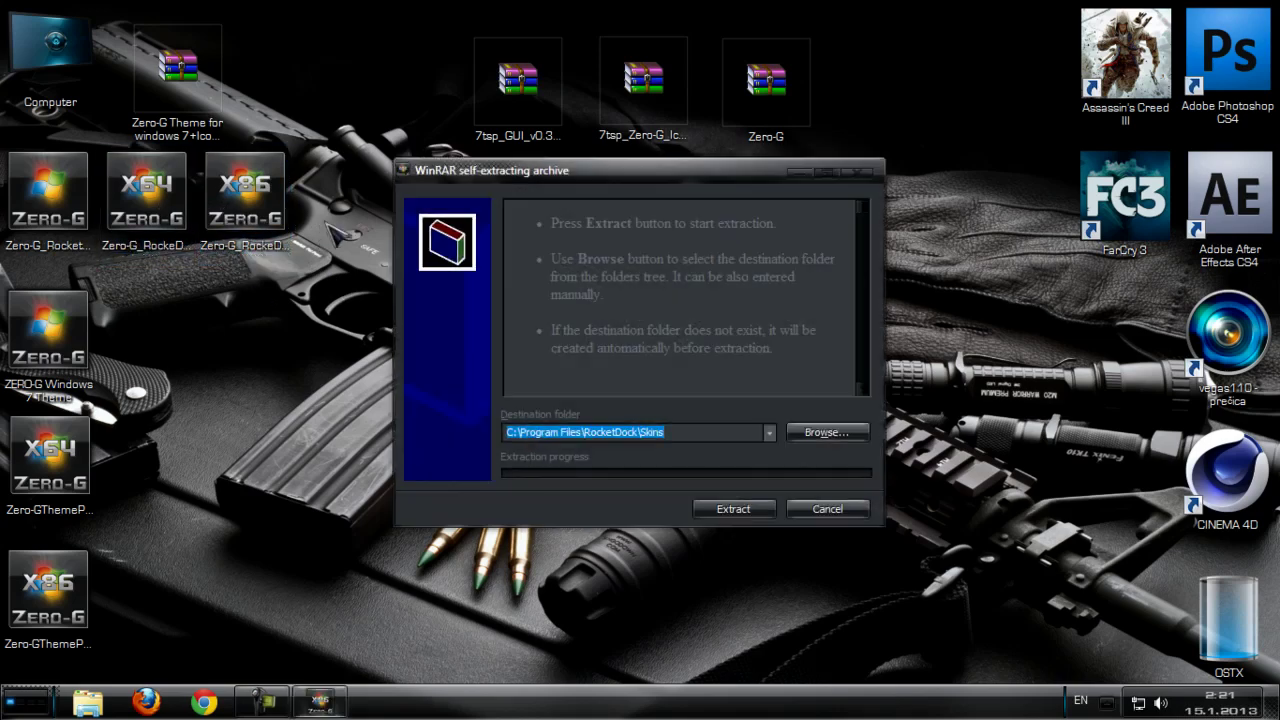
click(718, 509)
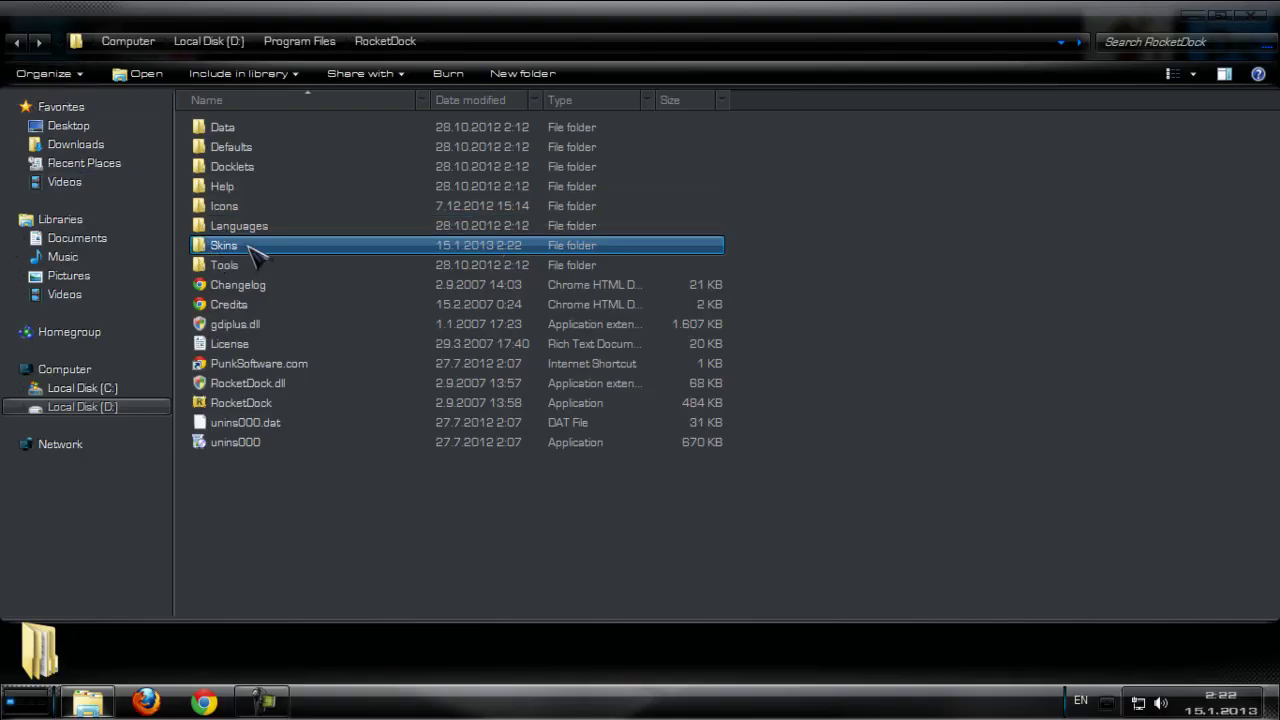
double_click(224, 245)
scroll(529, 406, down, 5)
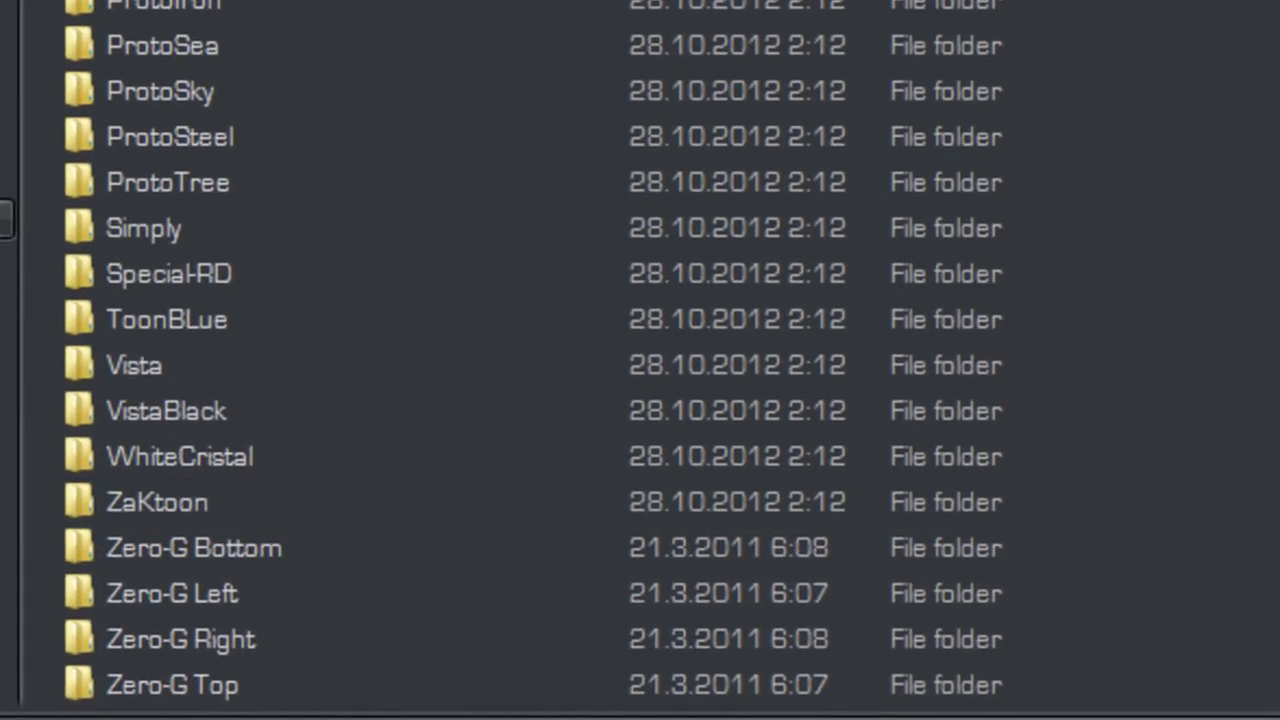
drag(1278, 493, 343, 697)
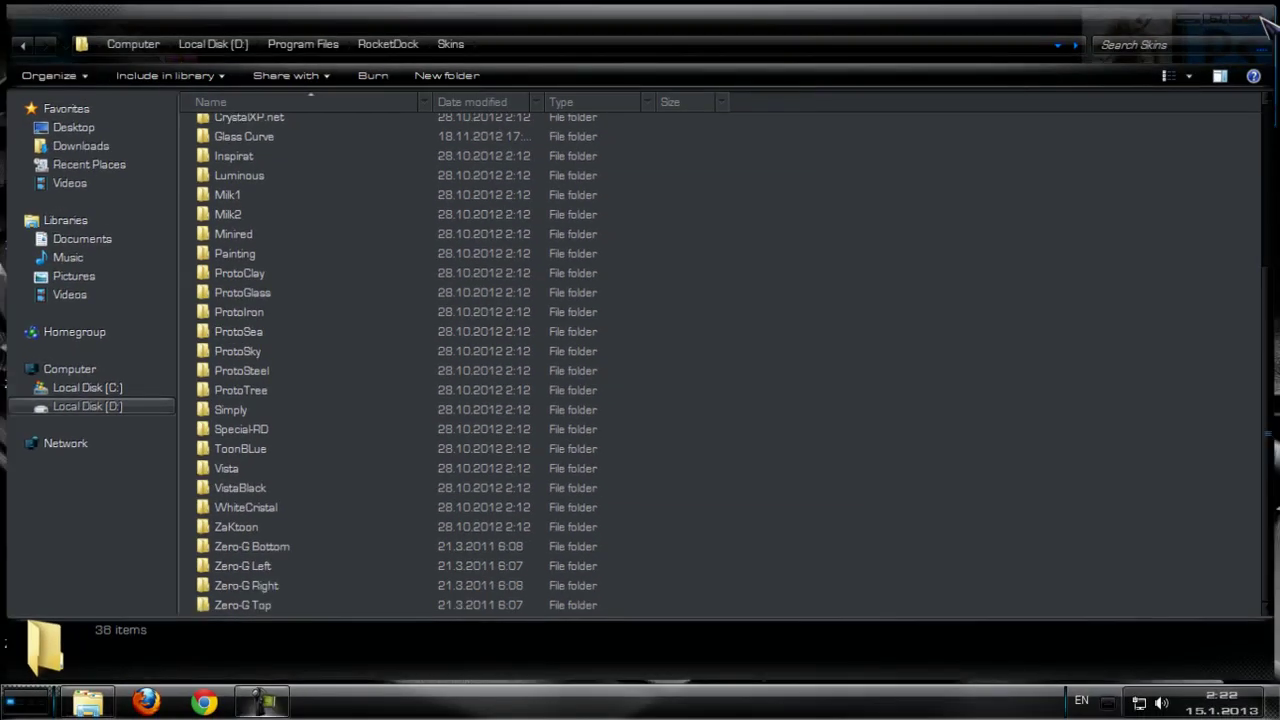
Close the Skins folder and pick Zero-G Top as the theme in RocketDock's Dock Settings Style.
click(1262, 10)
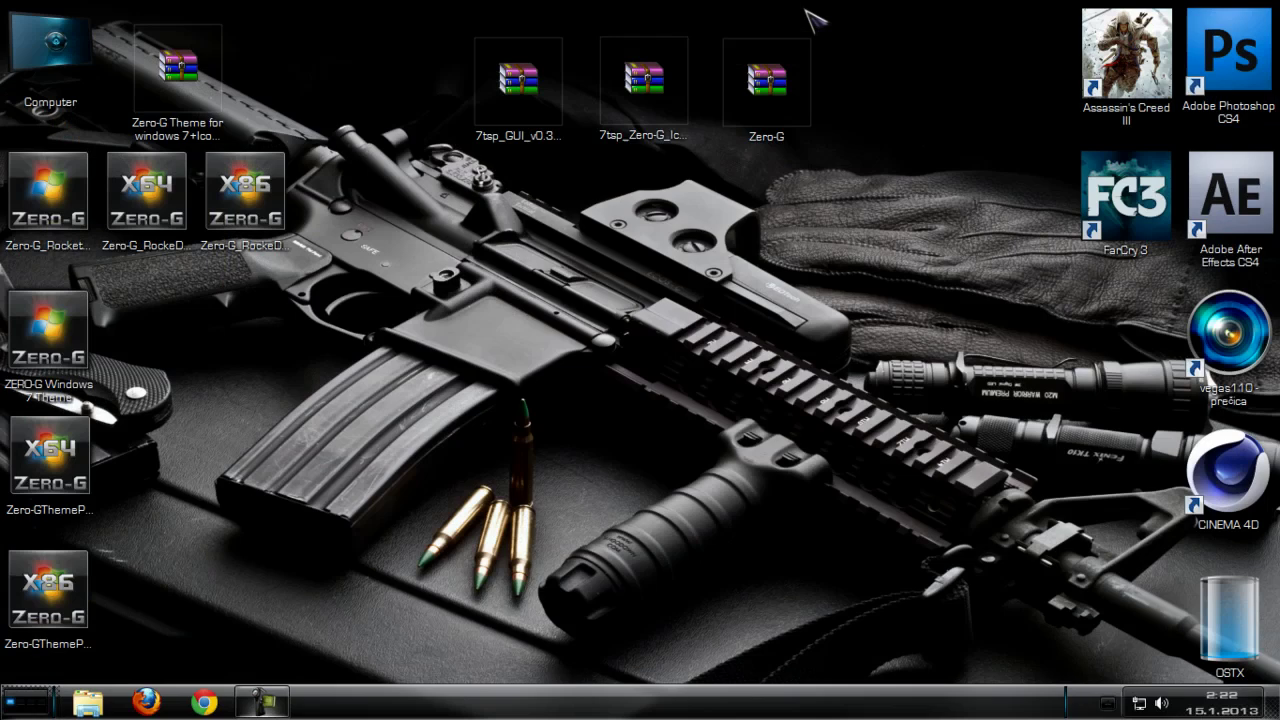
mouse_move(808, 12)
right_click(778, 30)
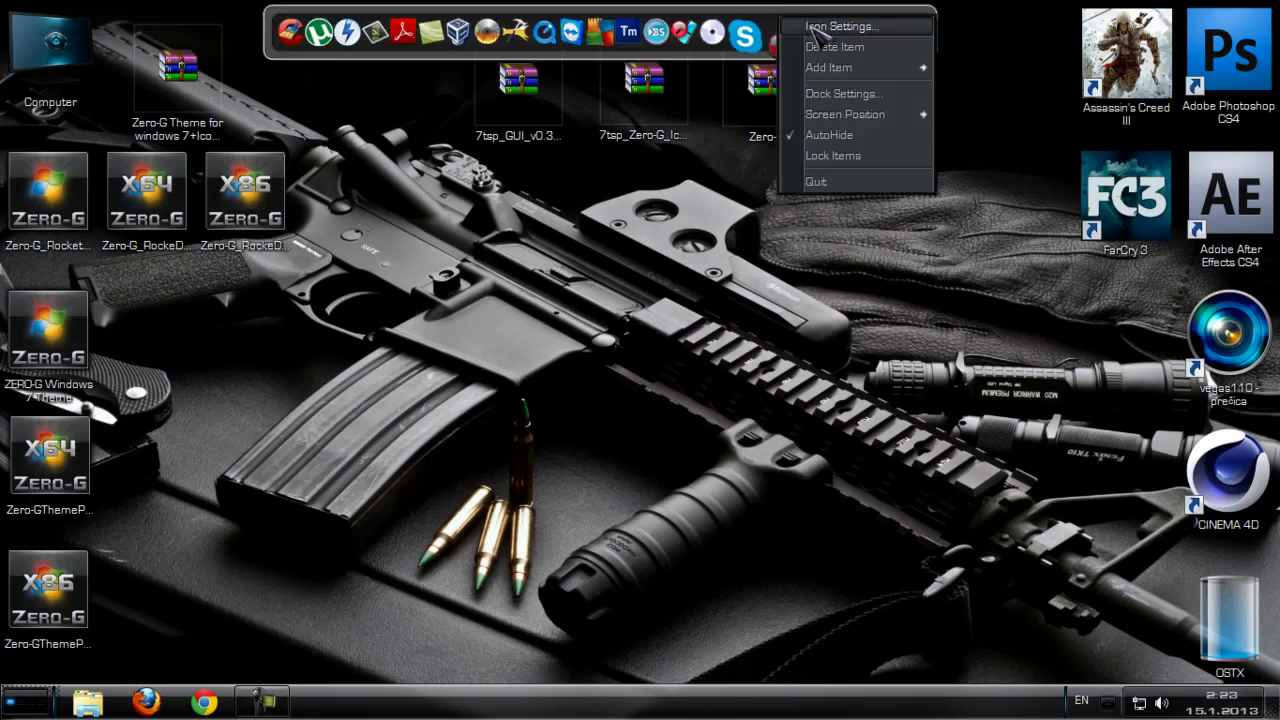
click(833, 93)
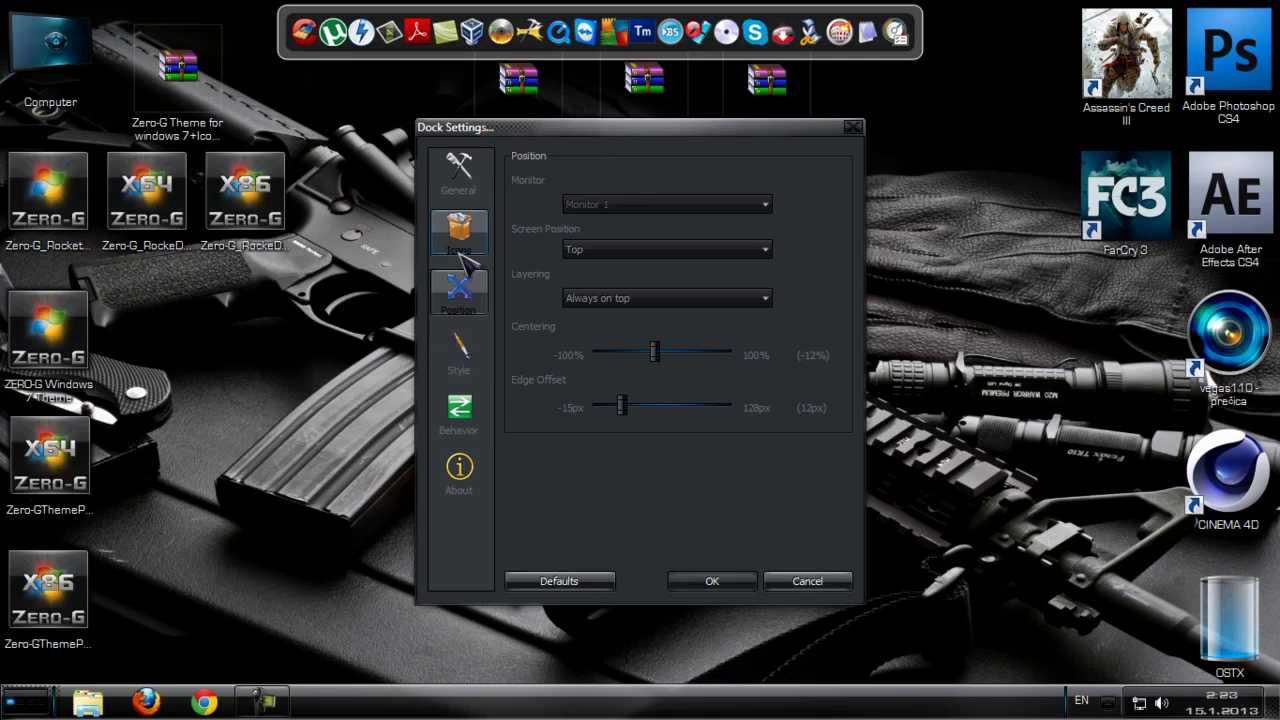
click(468, 347)
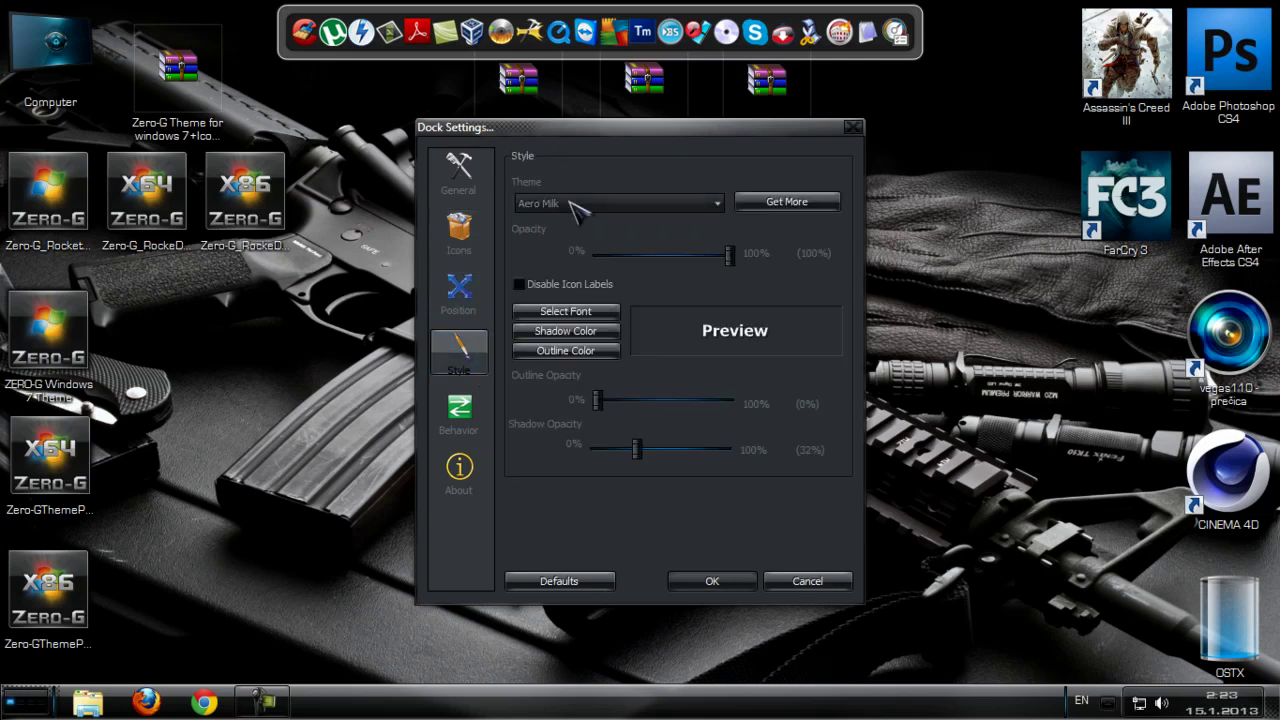
click(708, 203)
scroll(680, 320, down, 3)
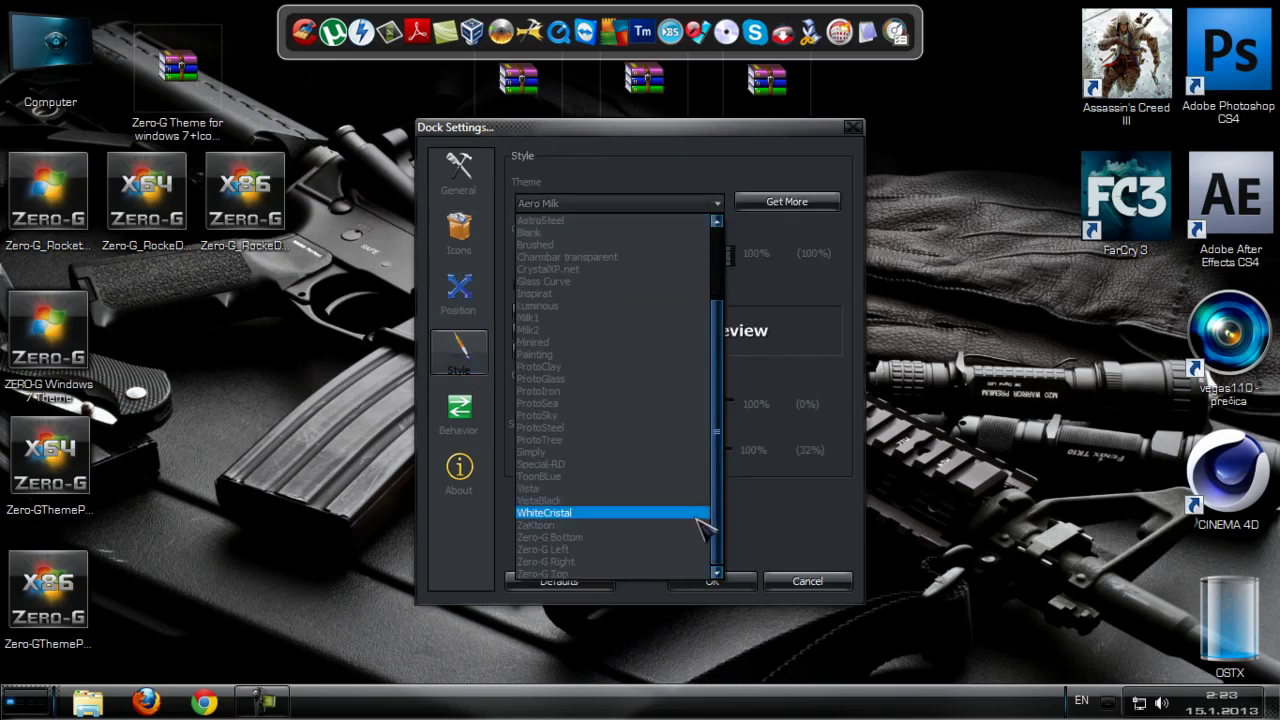
click(625, 575)
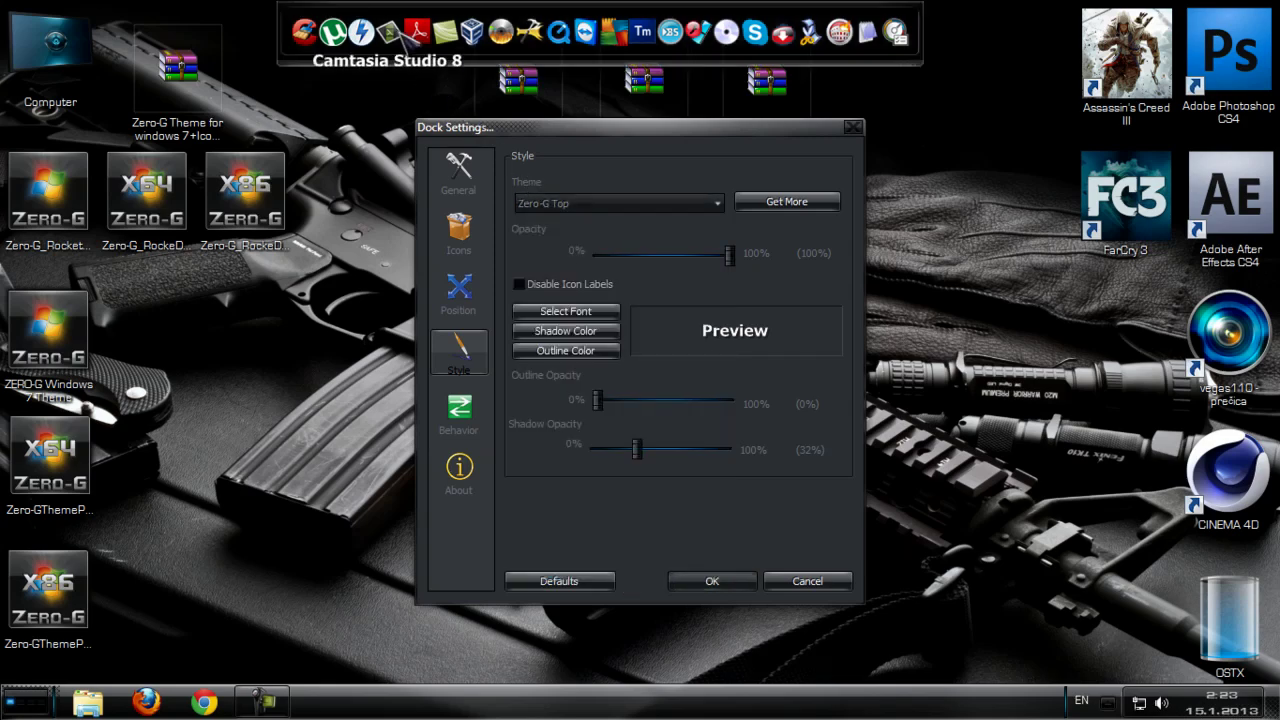
Confirm the Dock Settings with OK and refresh the desktop.
click(712, 581)
right_click(776, 206)
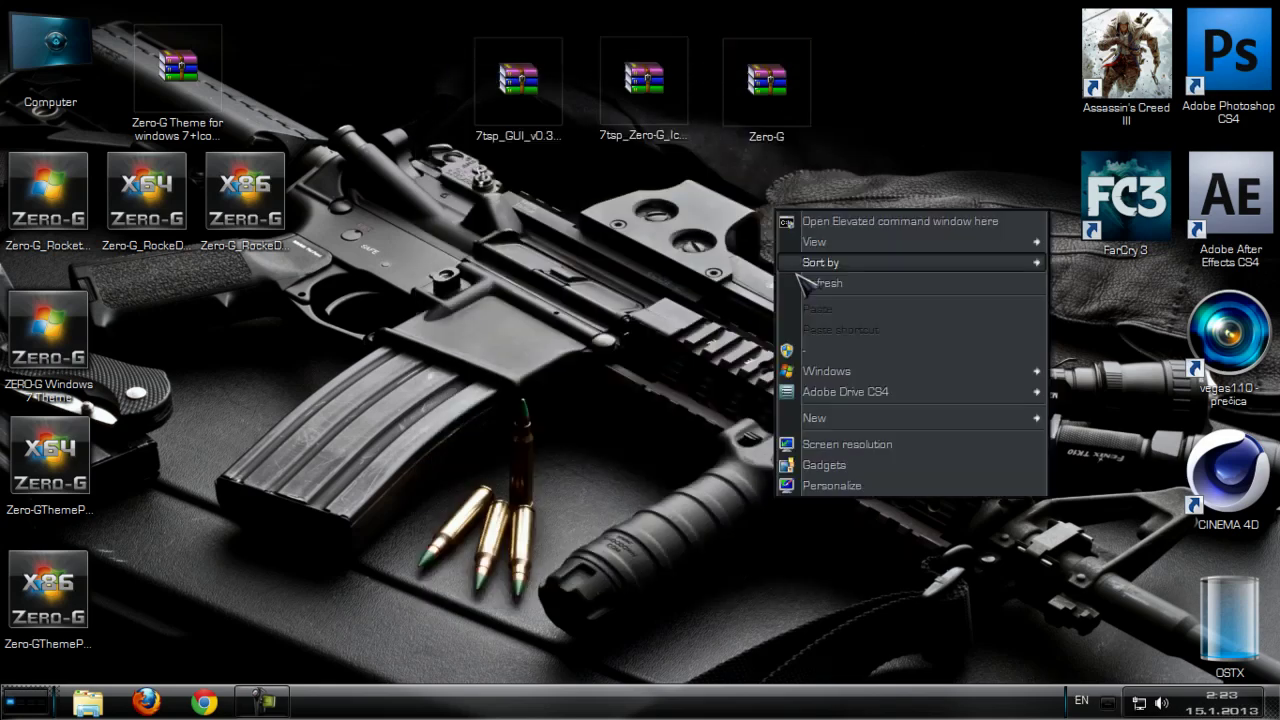
click(822, 283)
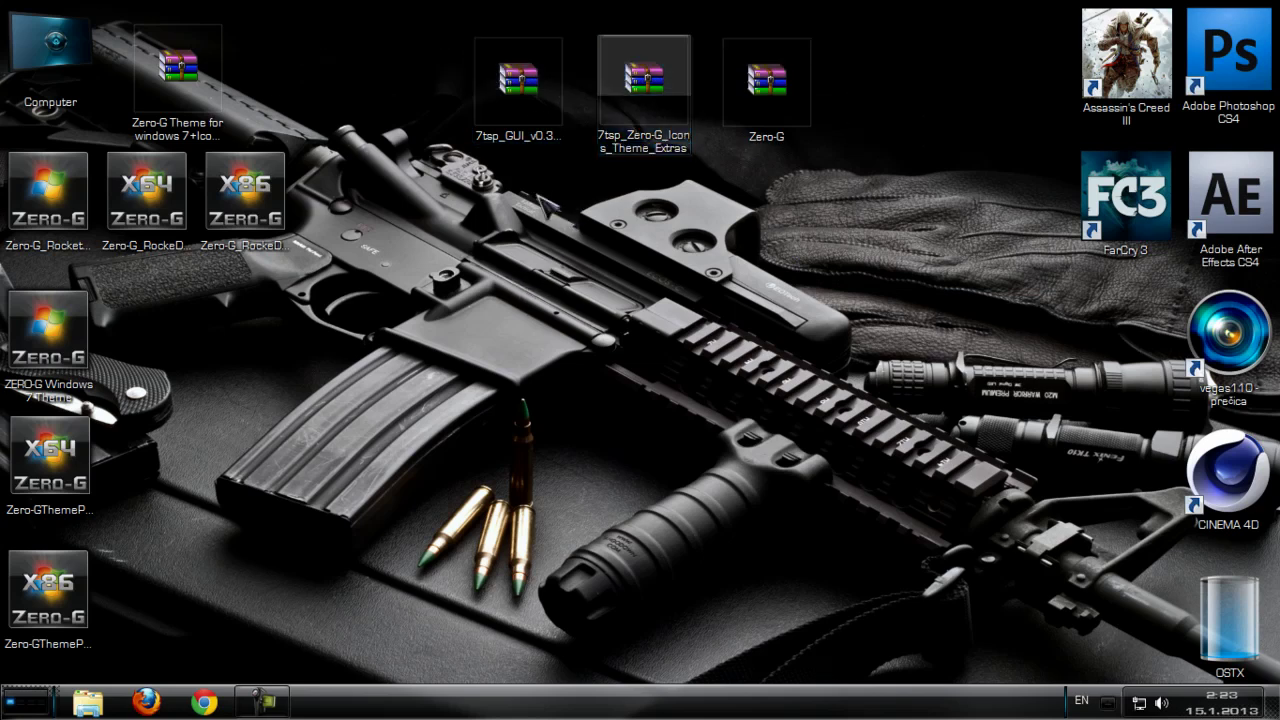
Extract the 7tsp_GUI archive and place the 7tsp_GUI_v0.3_B(3003) program near the desktop centre.
click(527, 118)
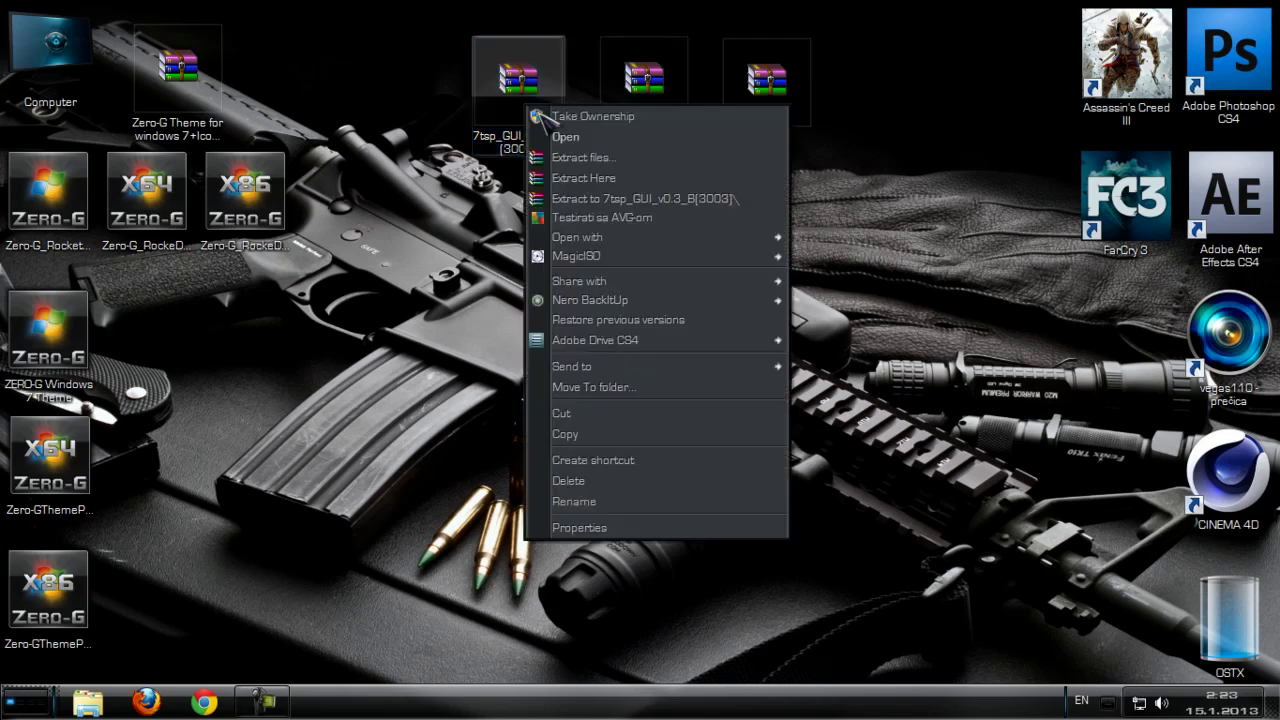
click(583, 177)
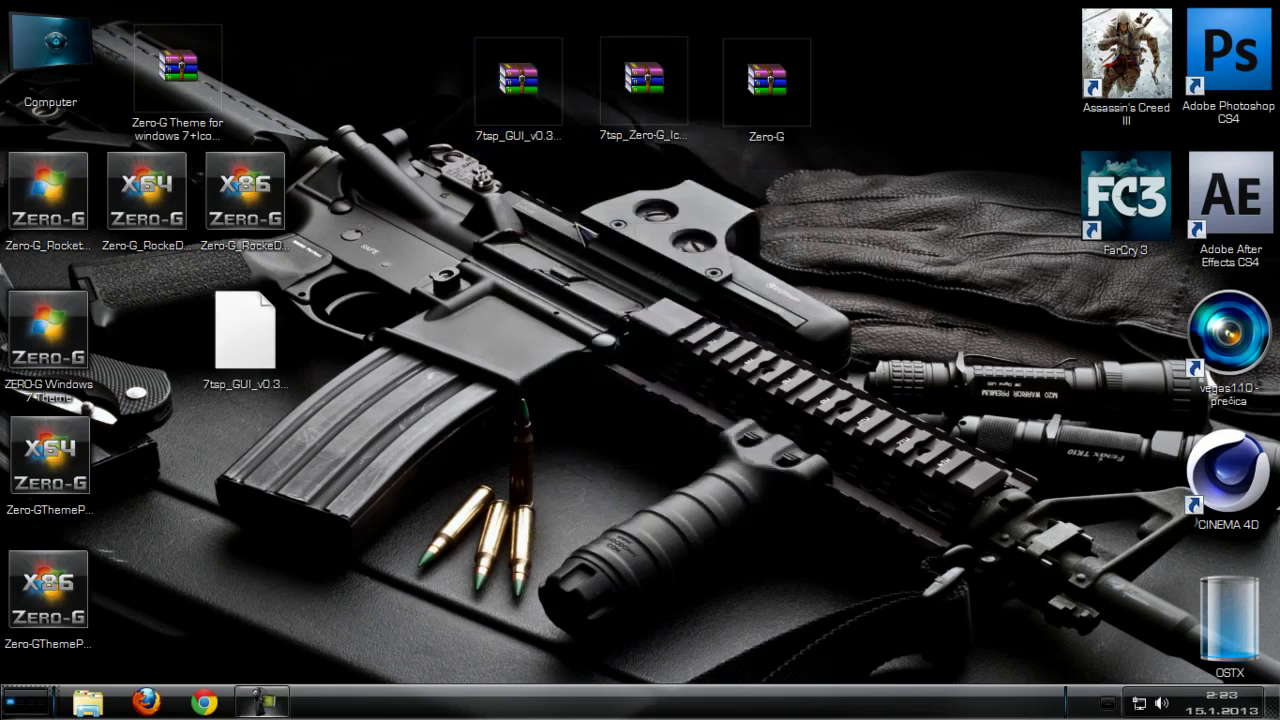
drag(250, 330, 662, 288)
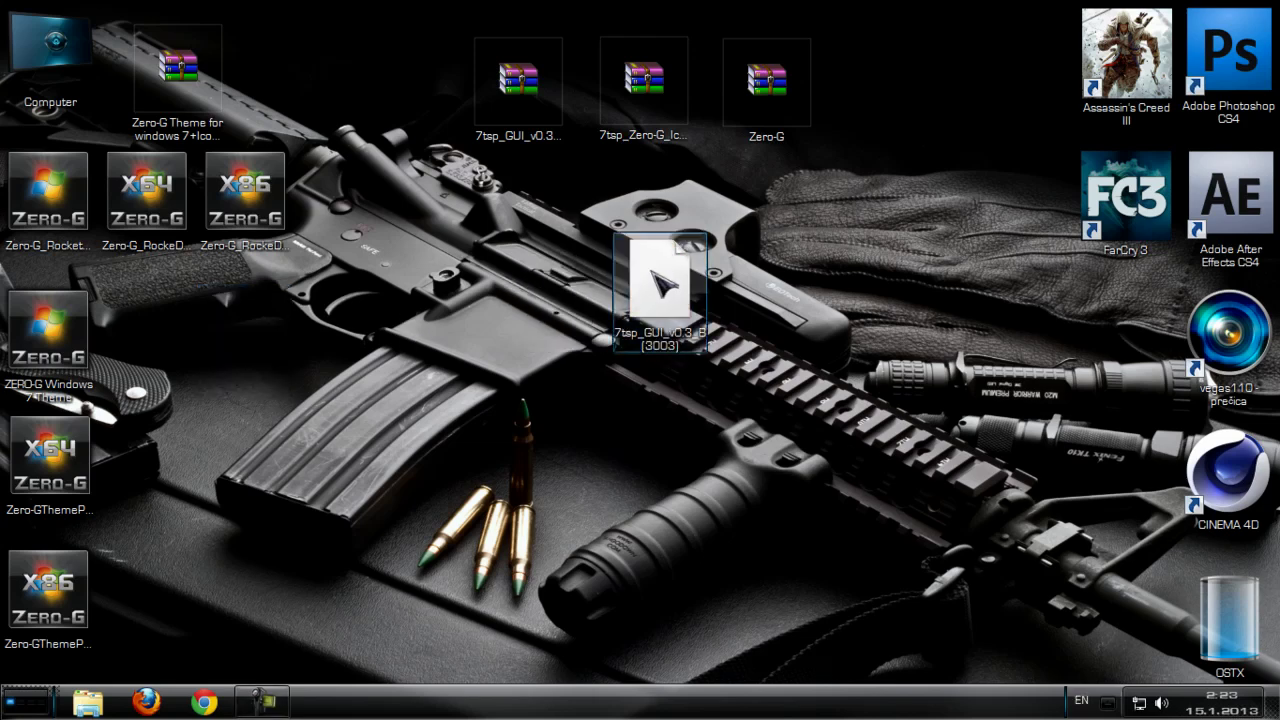
click(628, 288)
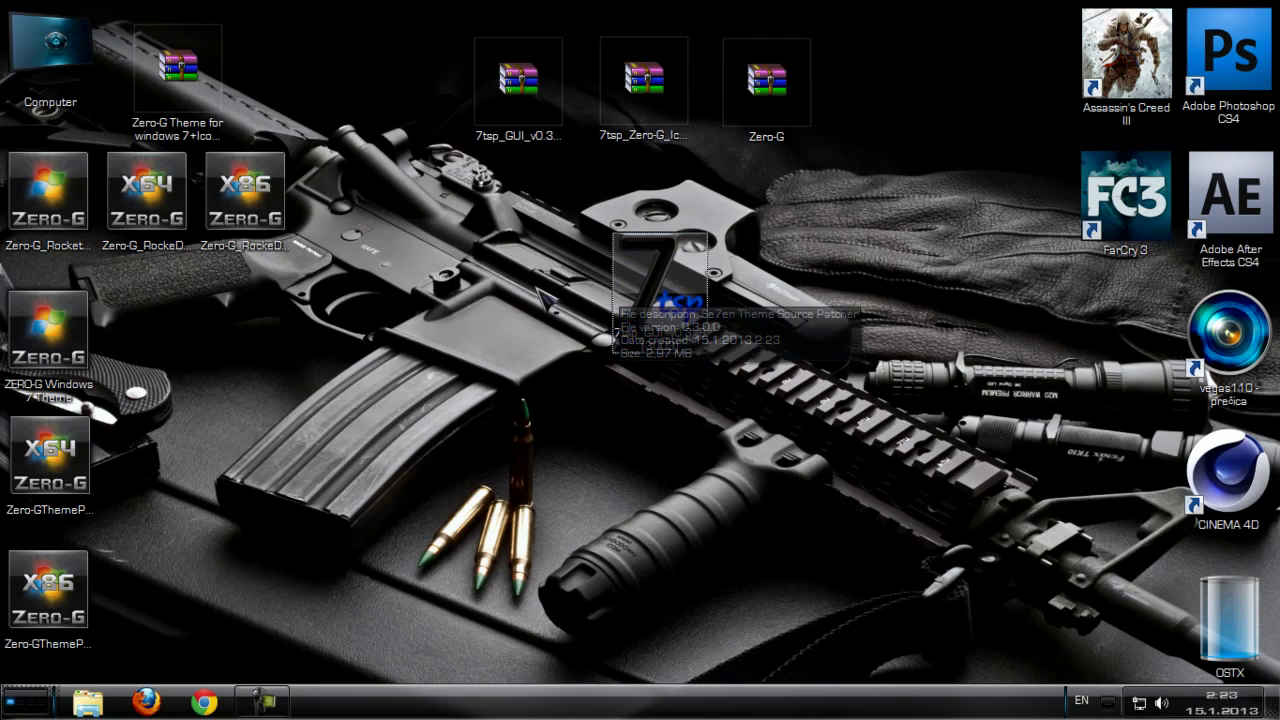
Launch the Se7en Theme Source Patcher and position its window.
double_click(648, 295)
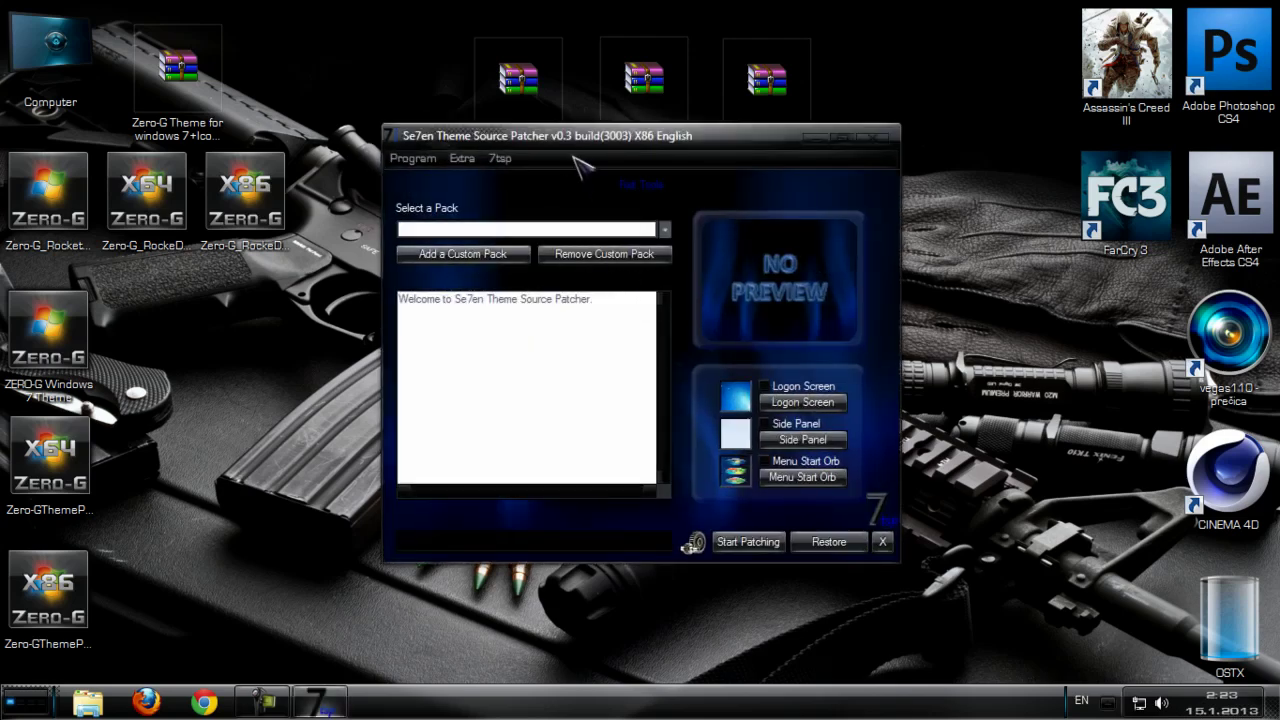
drag(576, 162, 650, 191)
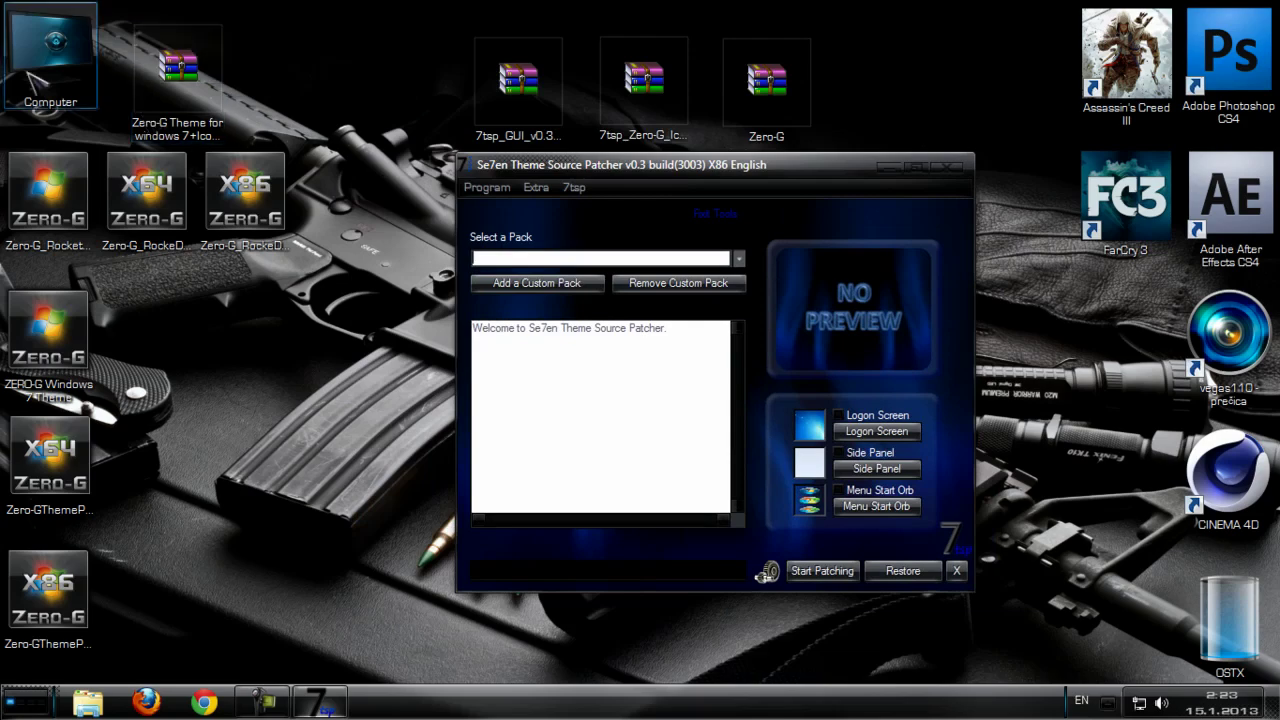
drag(608, 190, 548, 190)
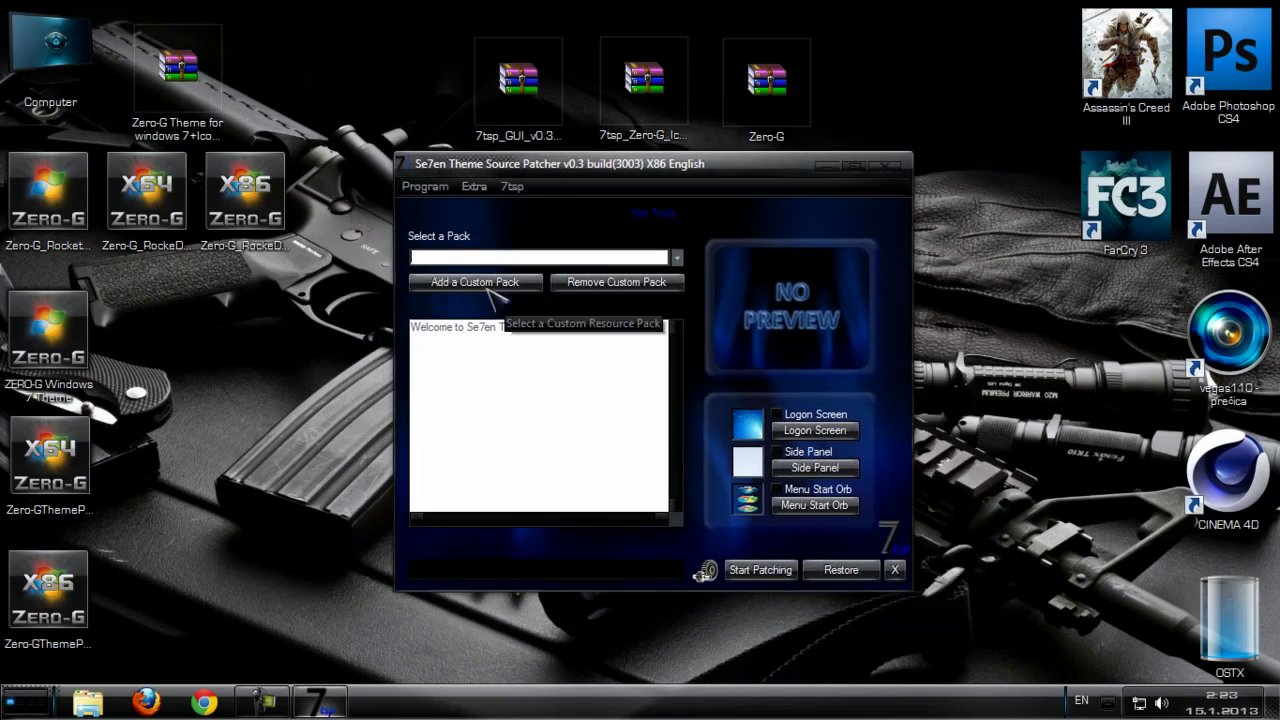
Load 7tsp_Zero-G_Icons_Theme_Extras.7z from the Desktop as a custom pack.
click(453, 283)
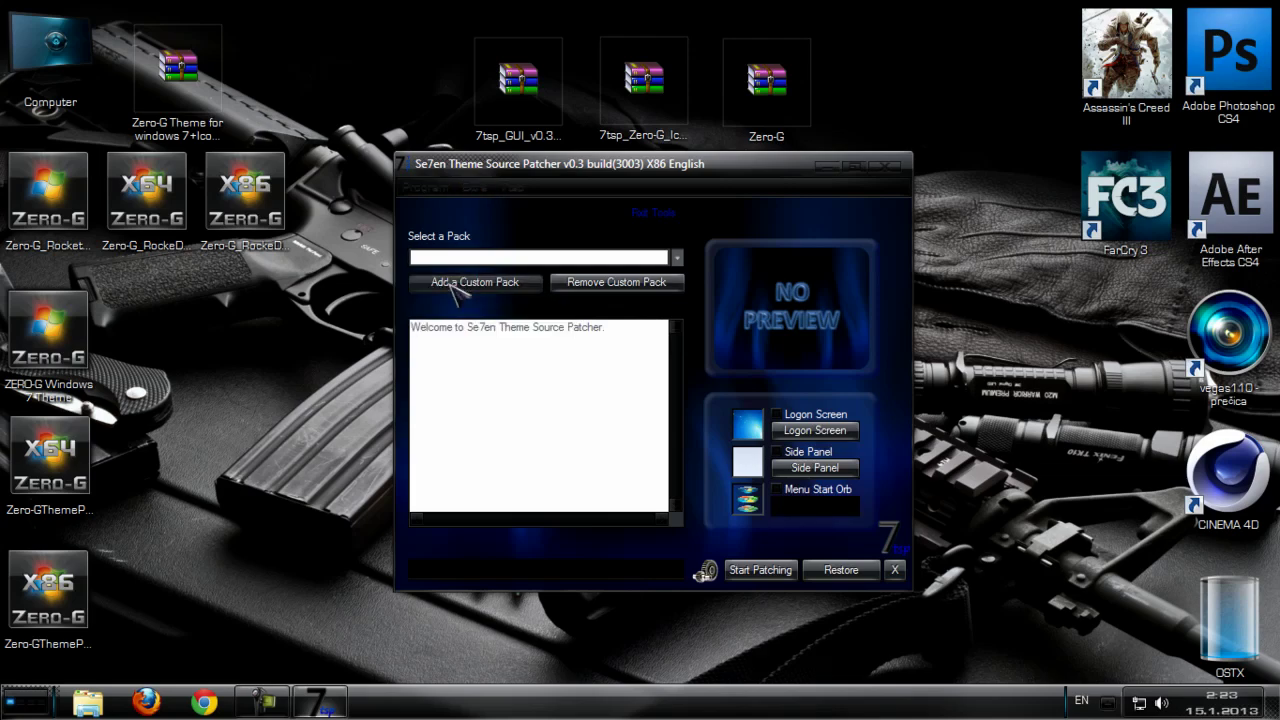
drag(617, 228, 541, 130)
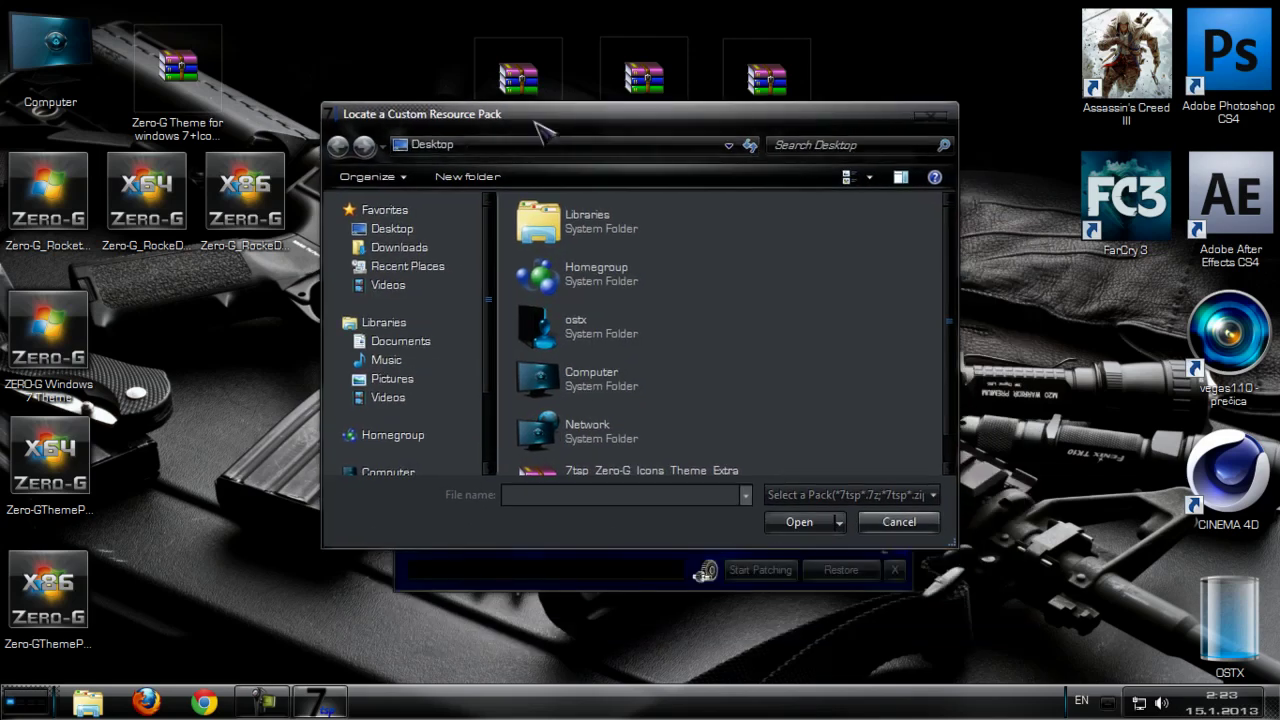
scroll(480, 360, down, 2)
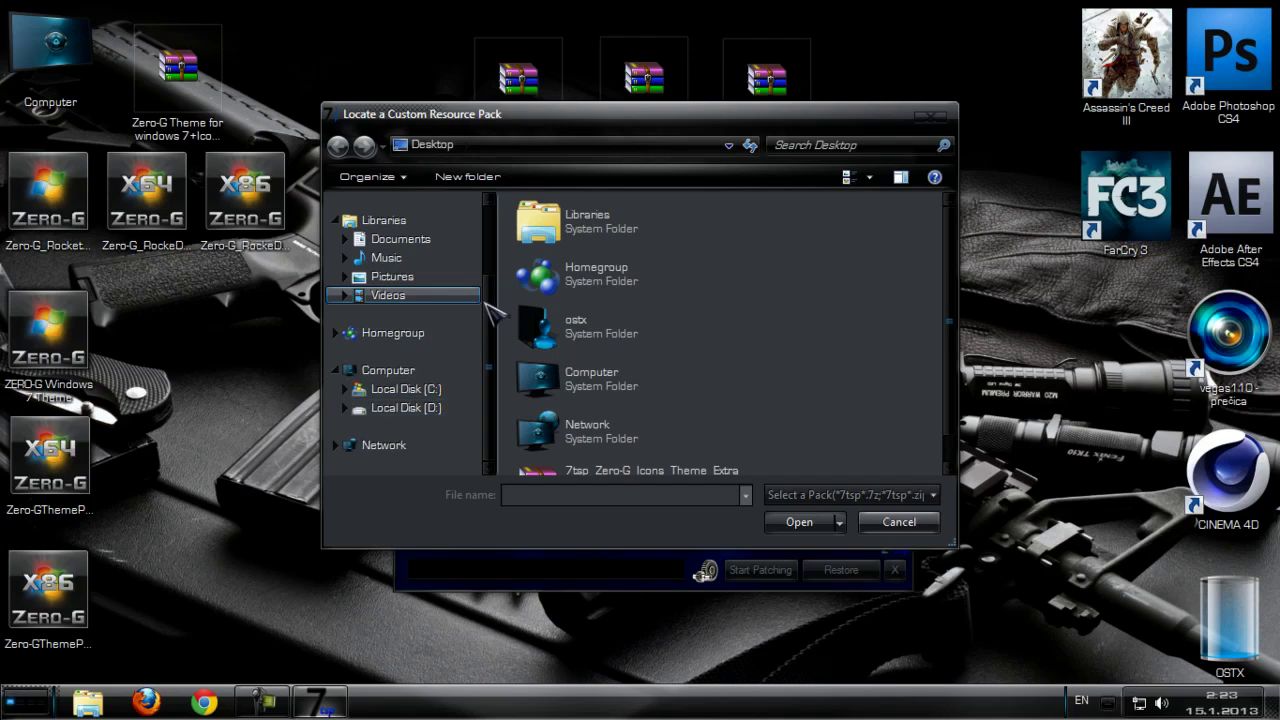
scroll(490, 305, up, 3)
click(440, 229)
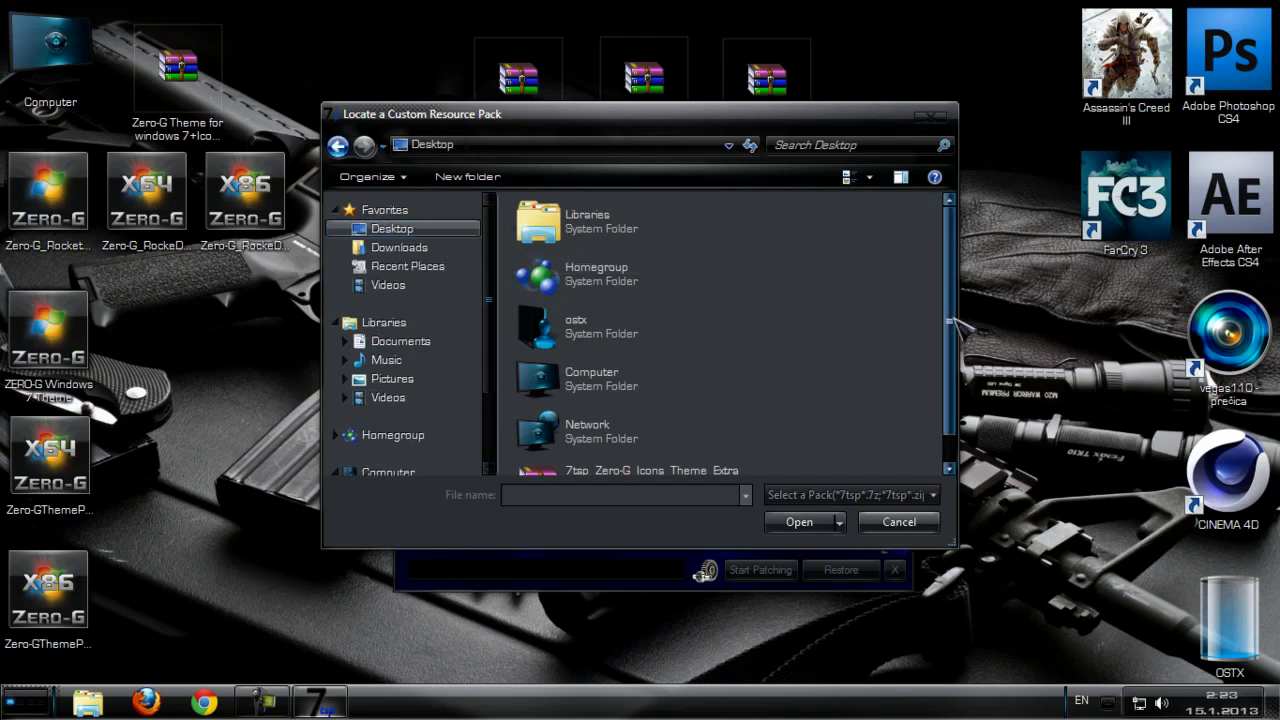
scroll(745, 420, down, 1)
click(738, 445)
click(797, 521)
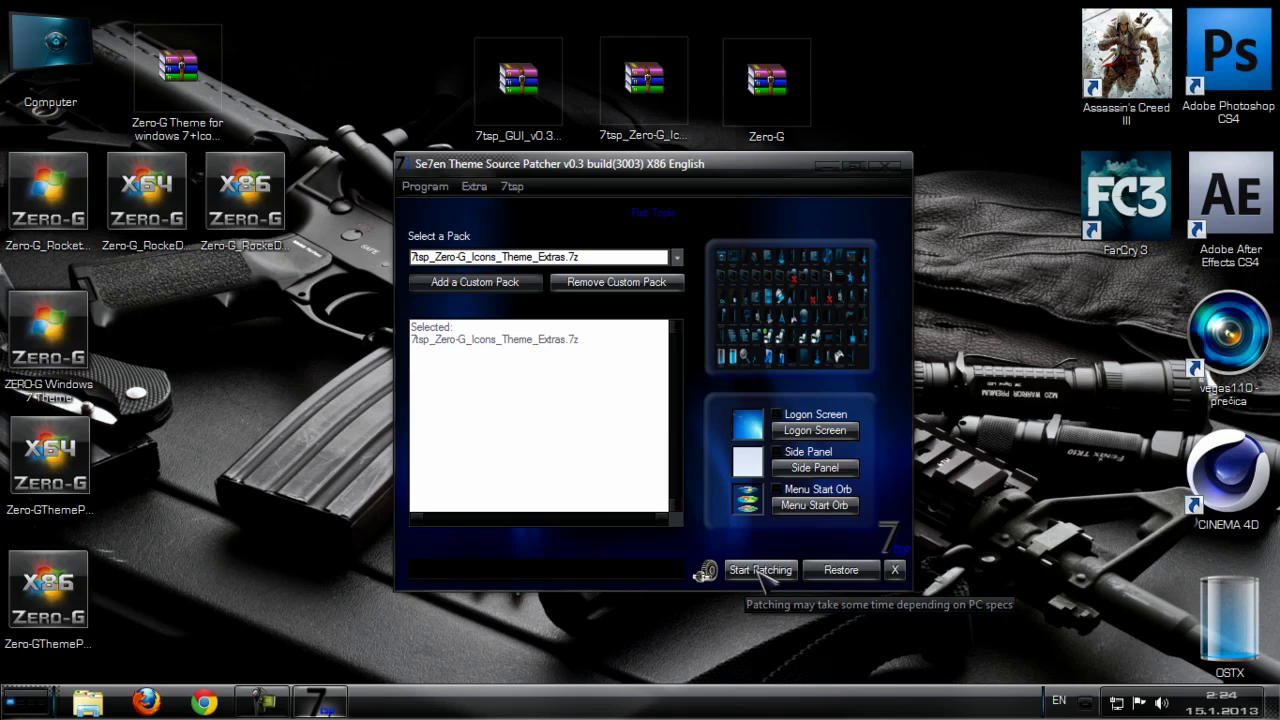
Patch the system with the Zero-G icon pack, then decline the reboot-now prompt.
click(759, 572)
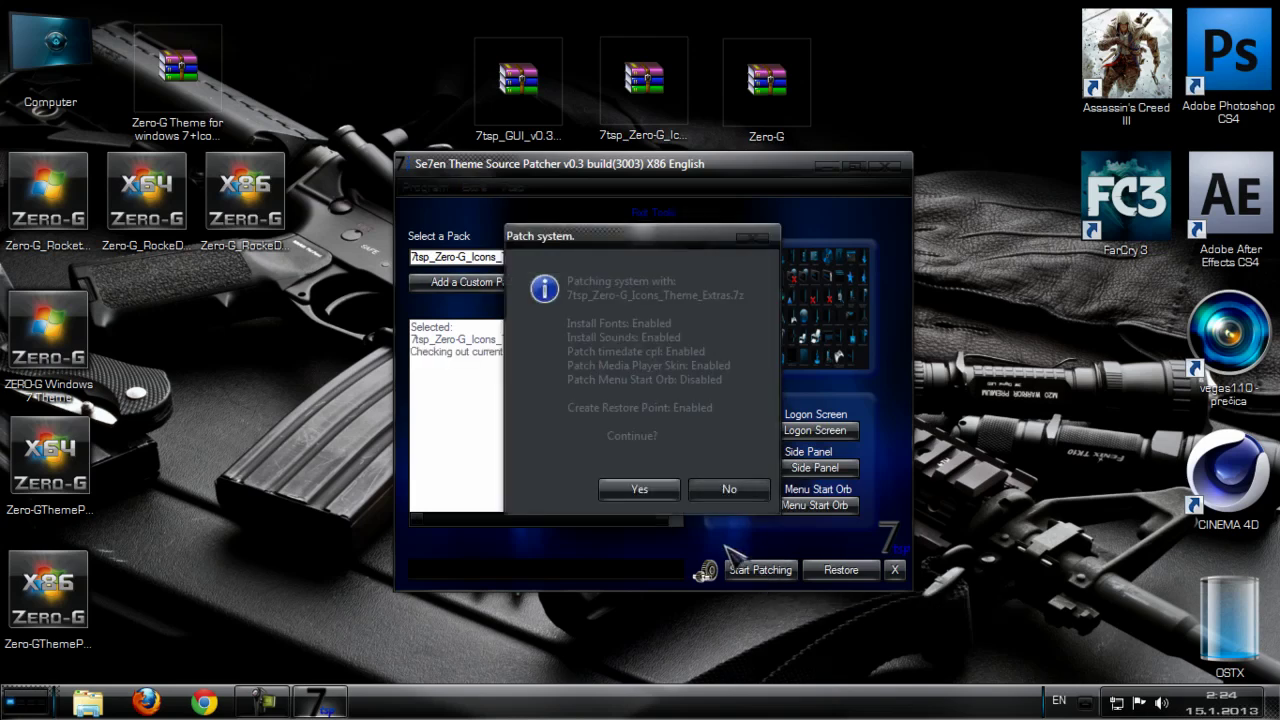
click(638, 490)
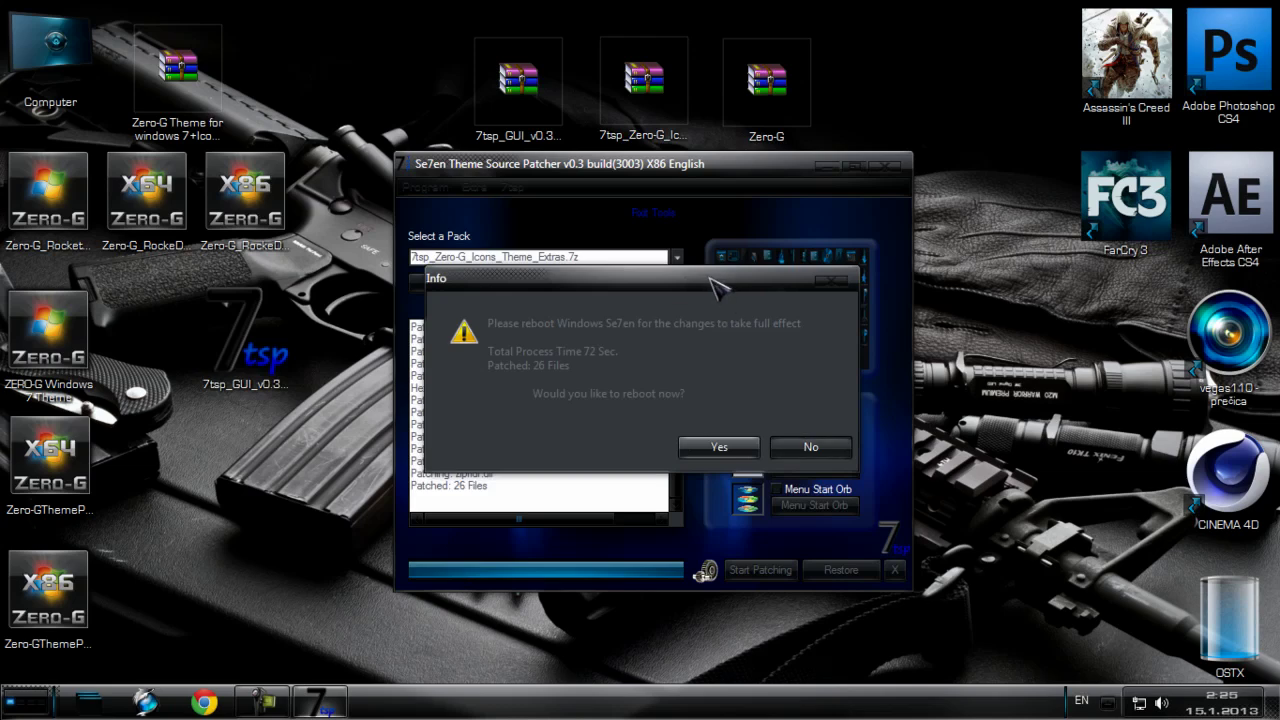
drag(706, 290, 668, 262)
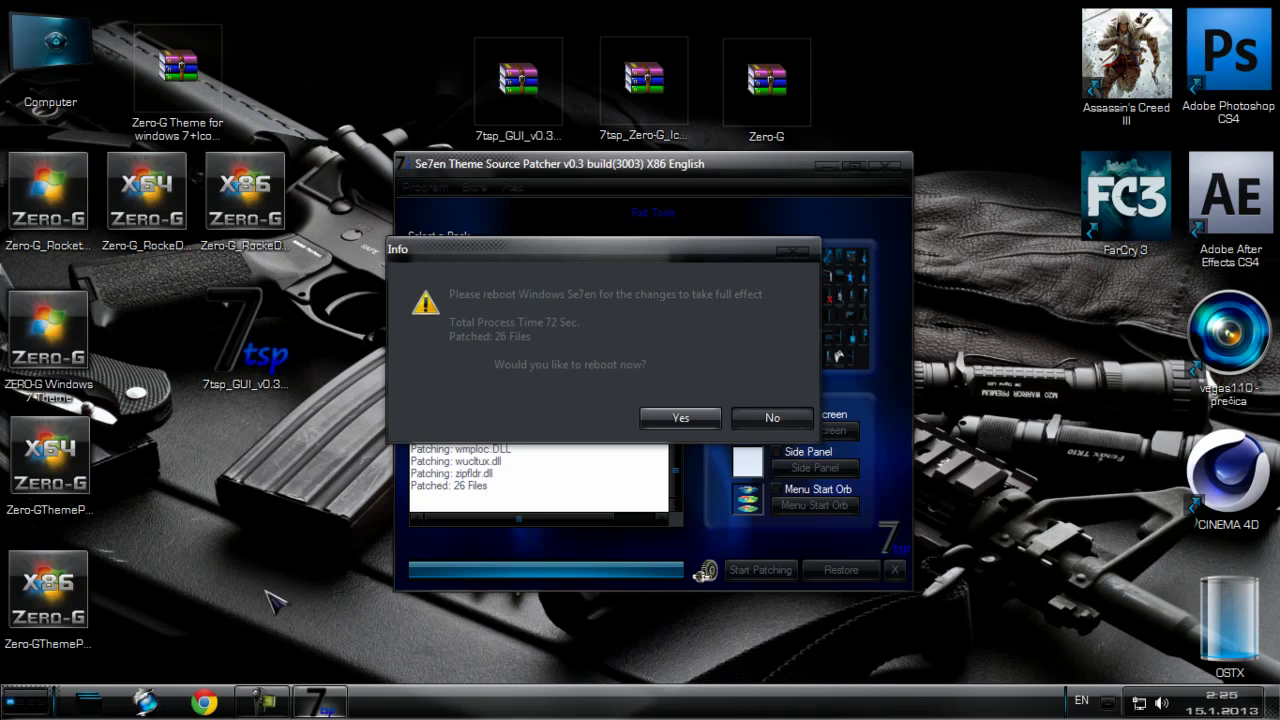
key(n)
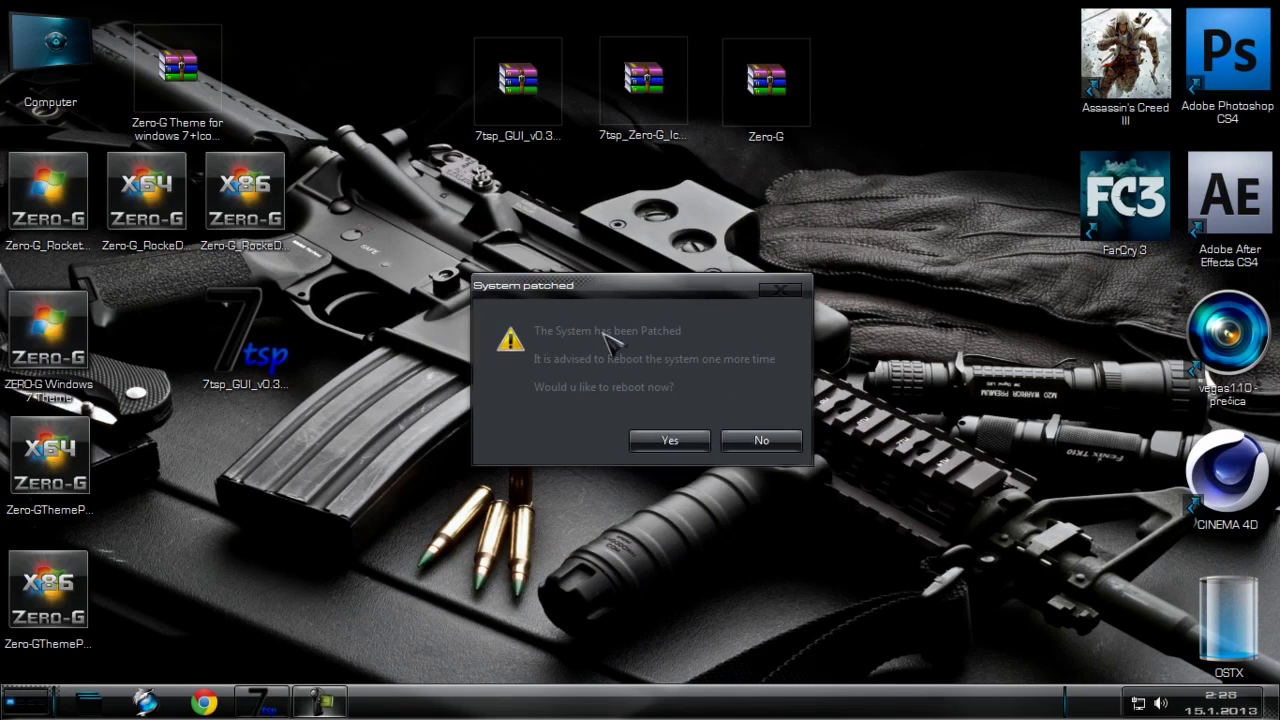
Open the Computer window to view the Zero-G drive icons, close it, and repeat once.
drag(625, 300, 632, 276)
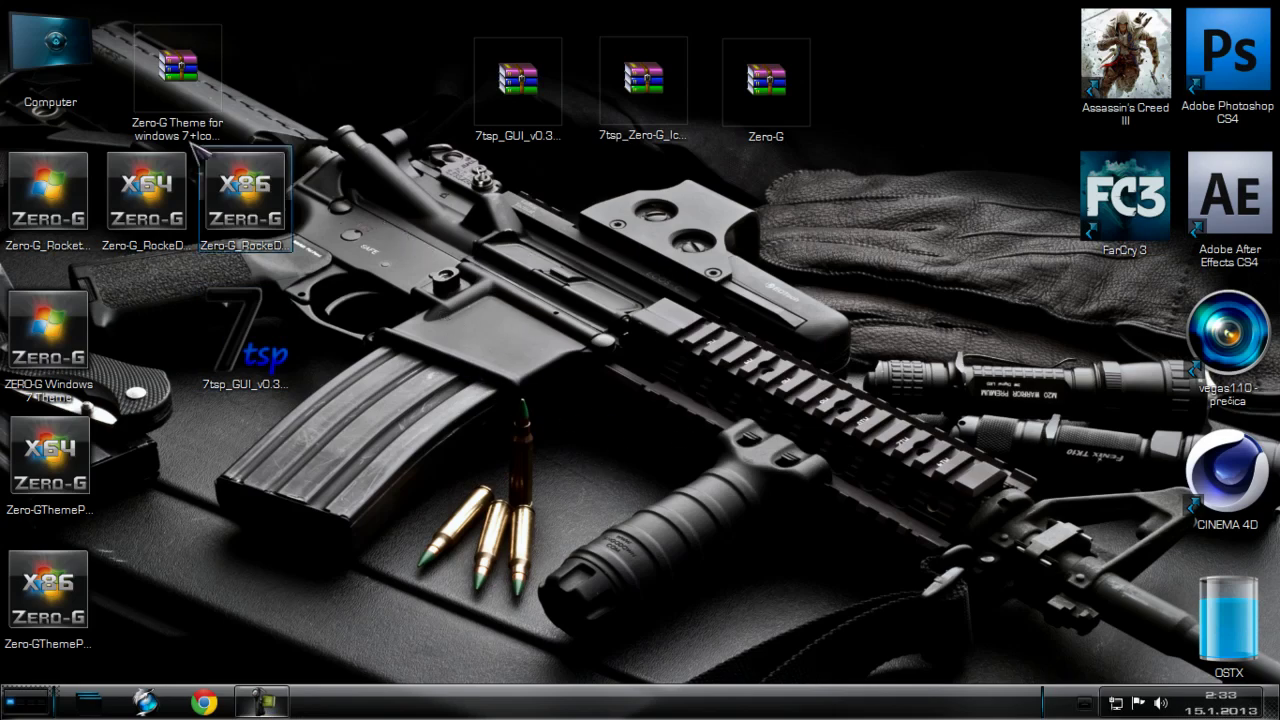
click(38, 65)
double_click(38, 65)
drag(714, 336, 843, 359)
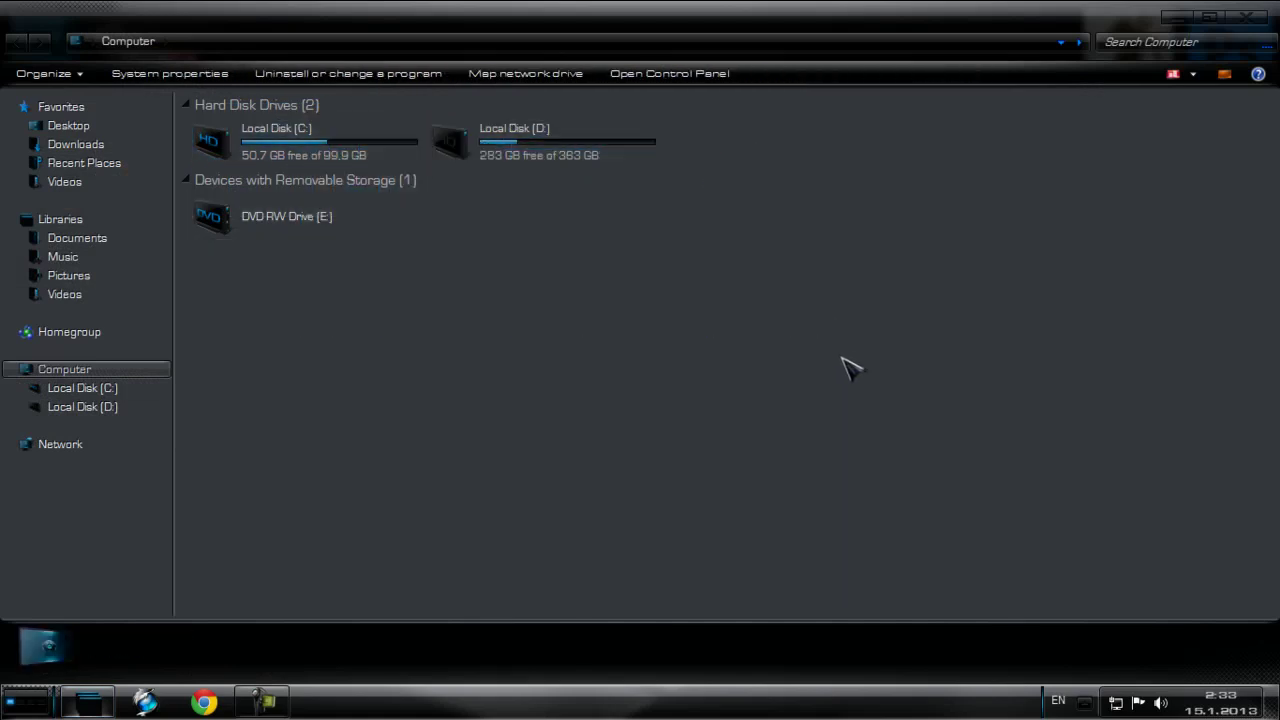
click(1250, 19)
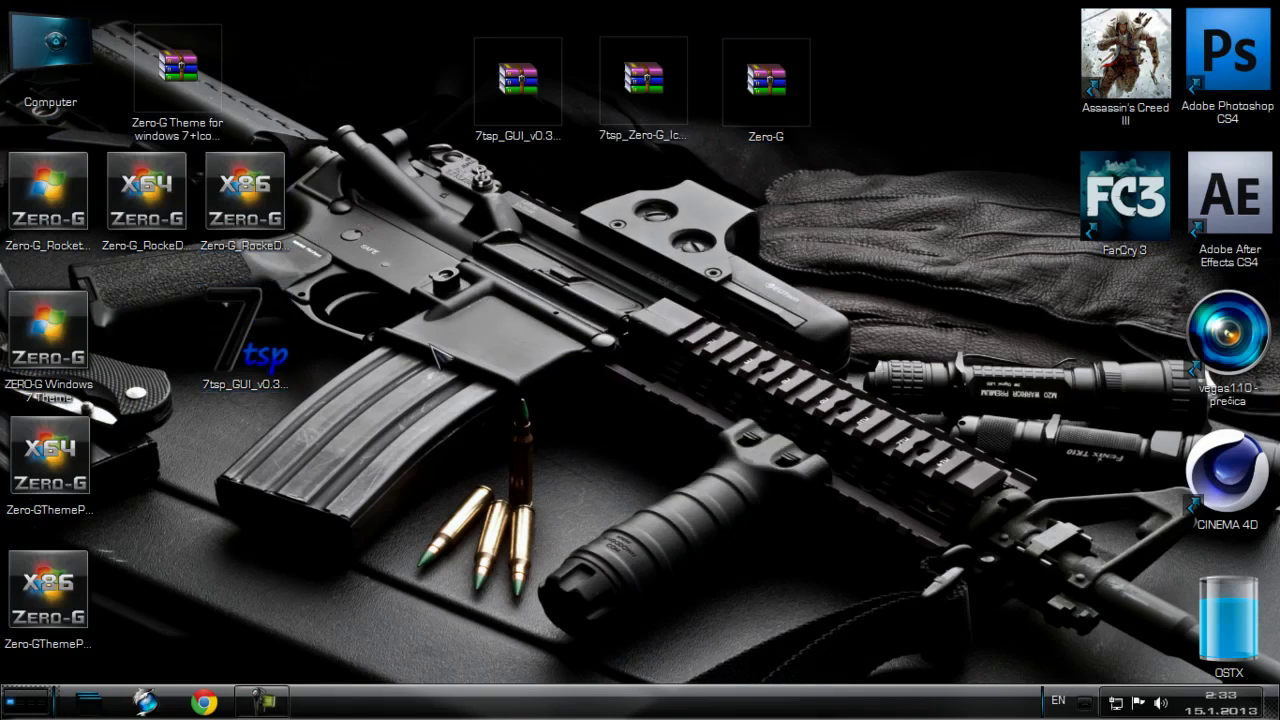
double_click(50, 60)
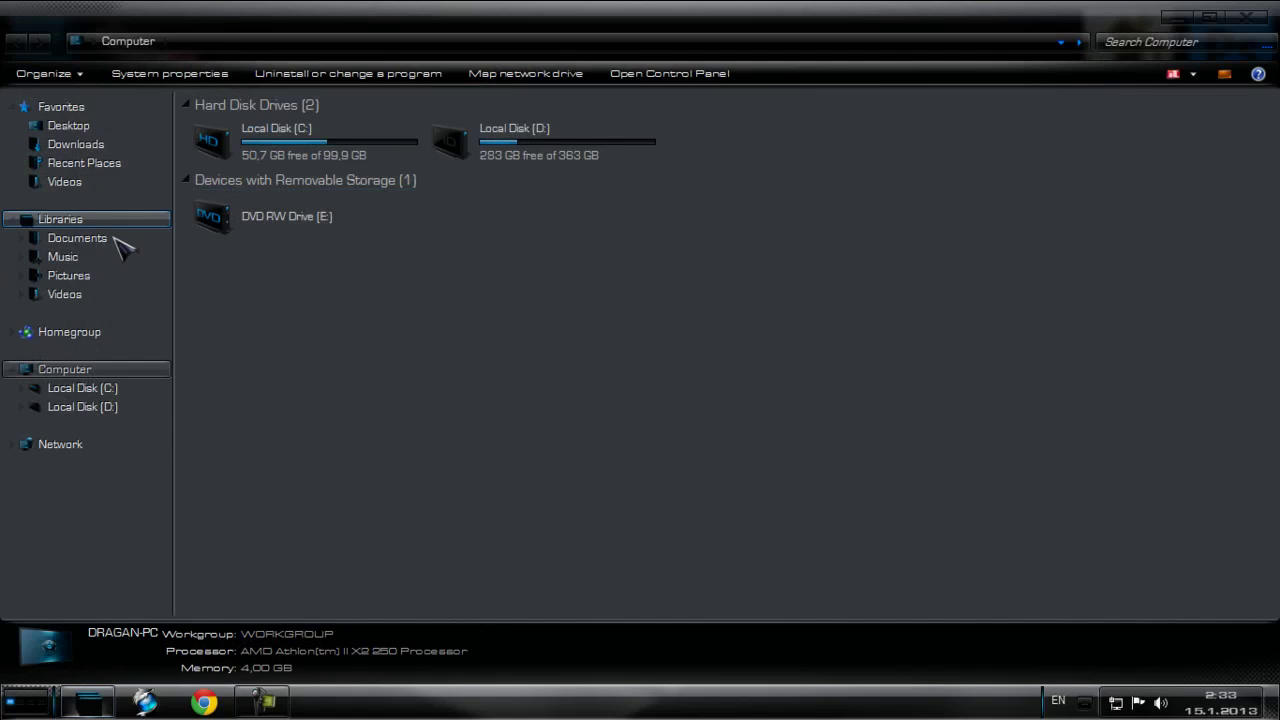
click(1250, 22)
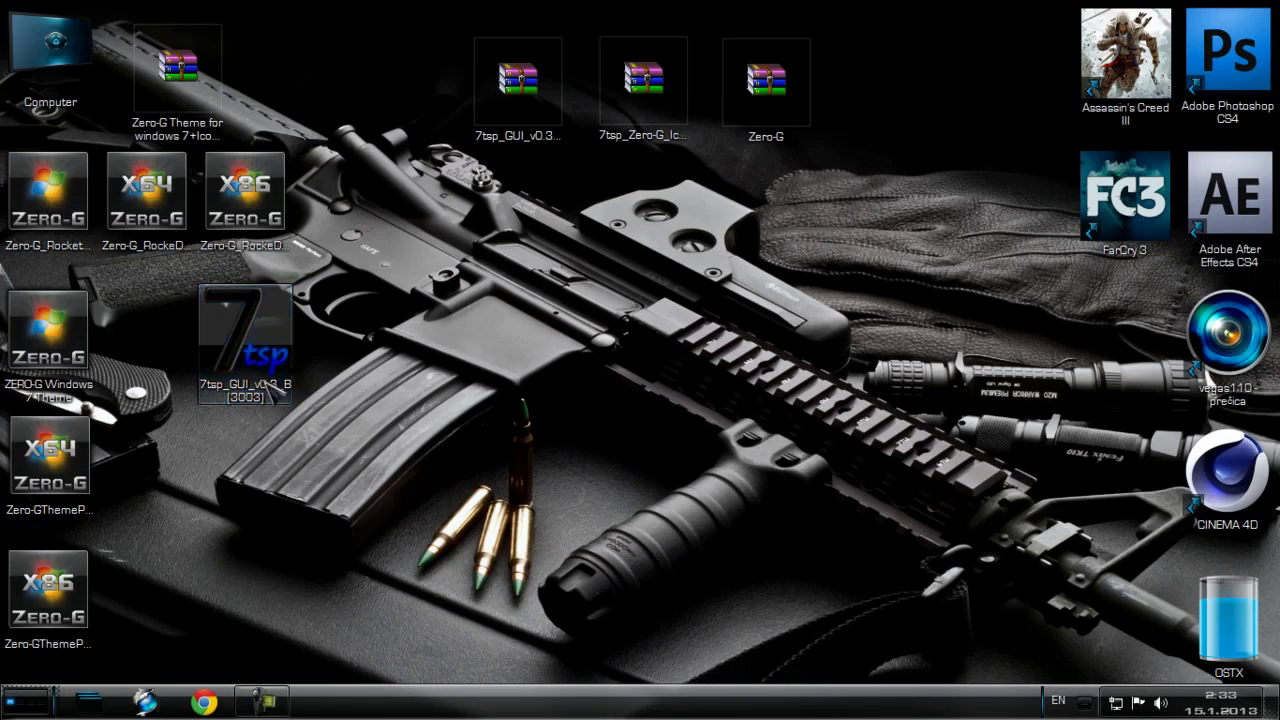
Run 7tsp's Restore to roll all 61 modified system files back to their pre-7tsp state.
double_click(270, 348)
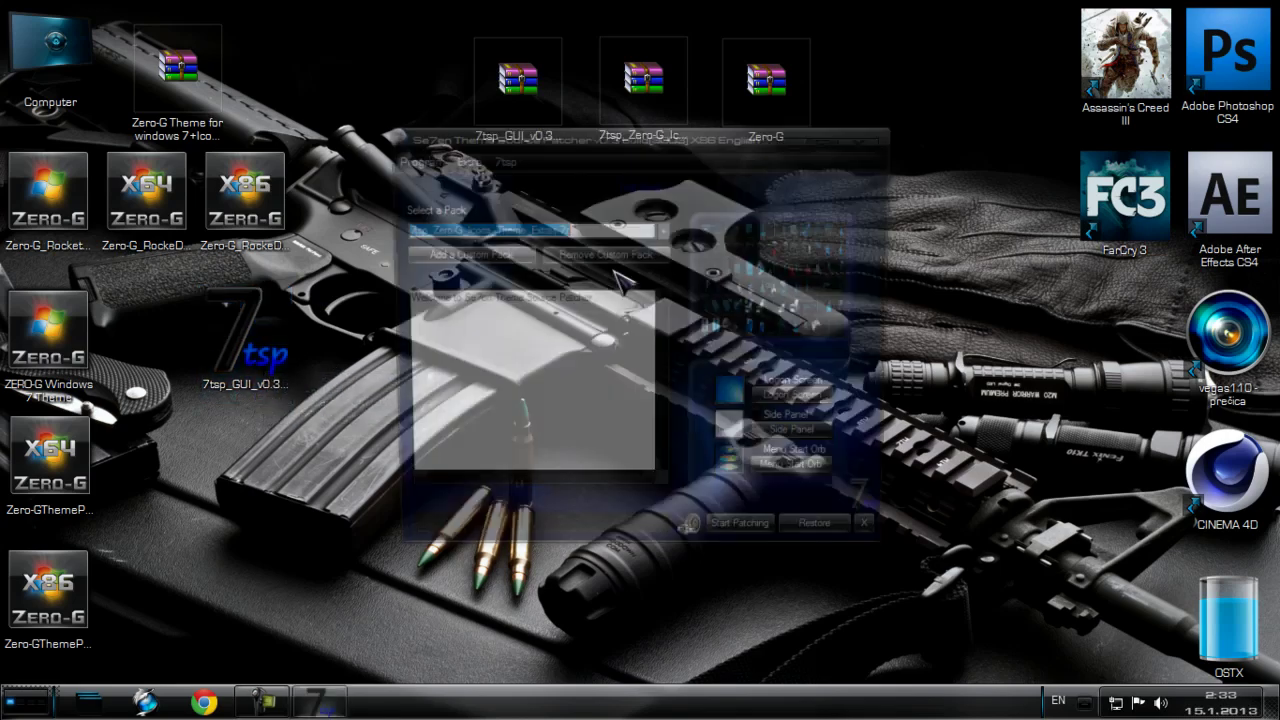
click(829, 543)
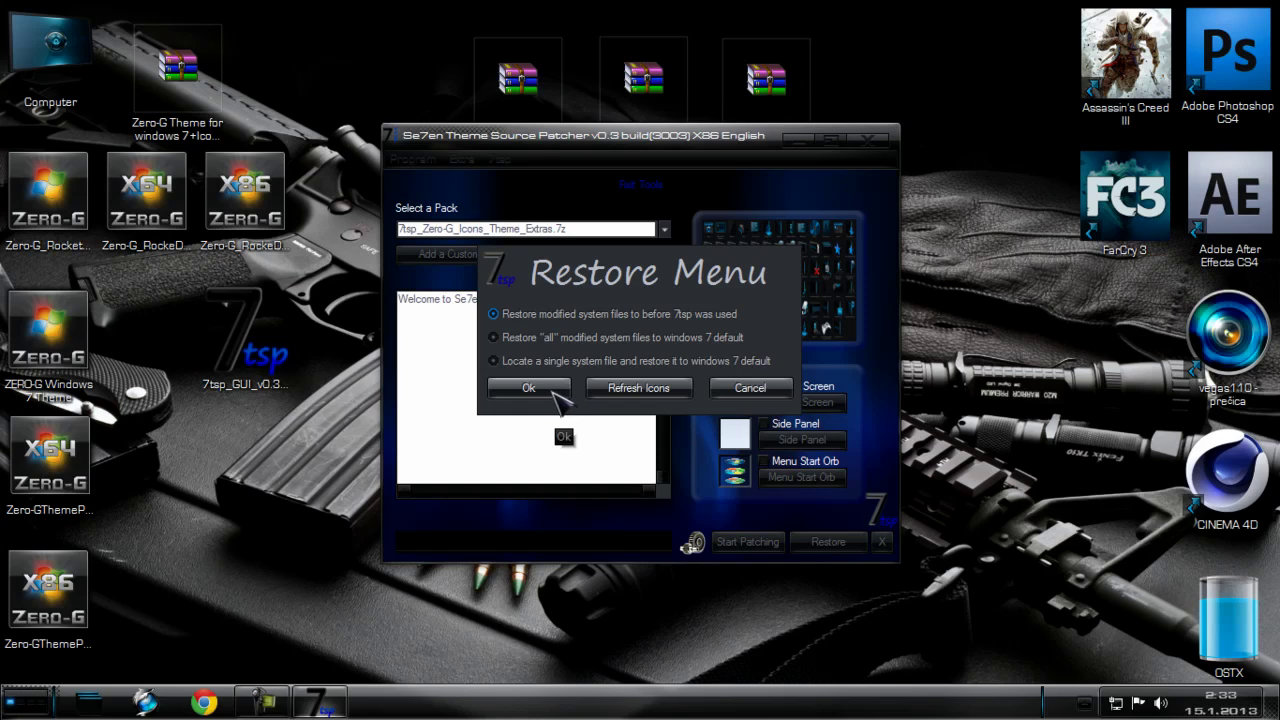
click(528, 388)
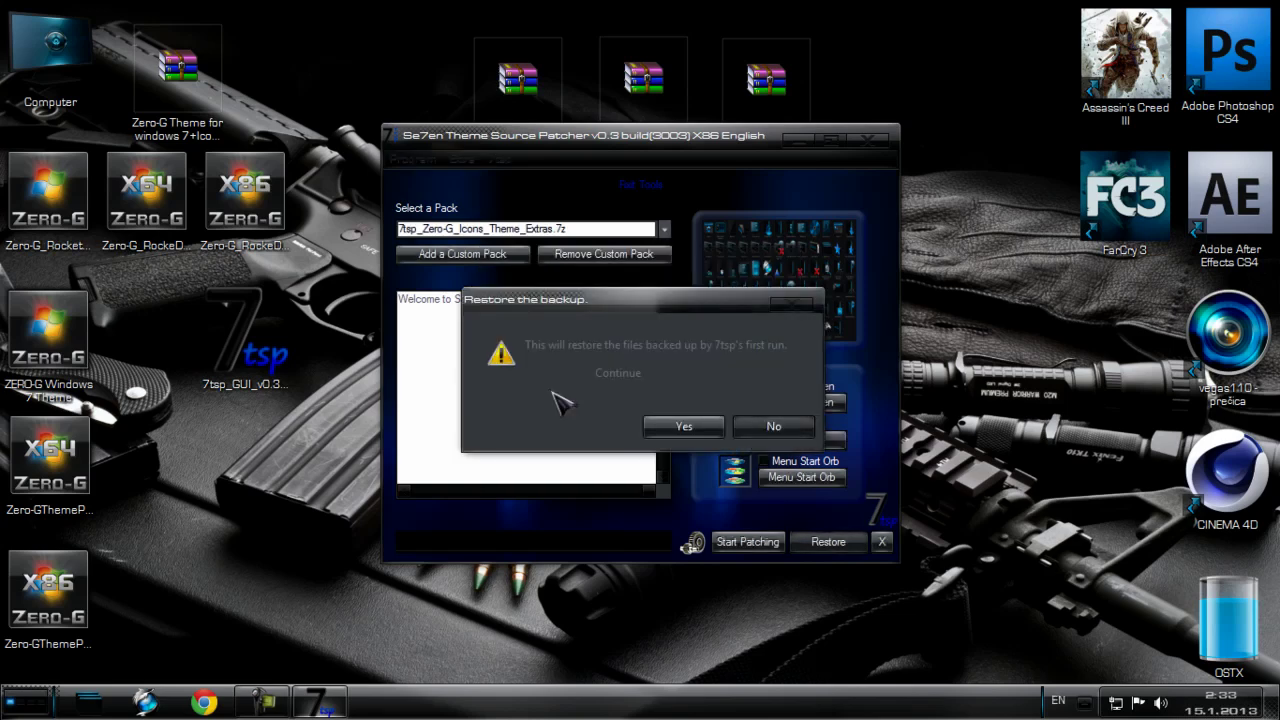
click(684, 426)
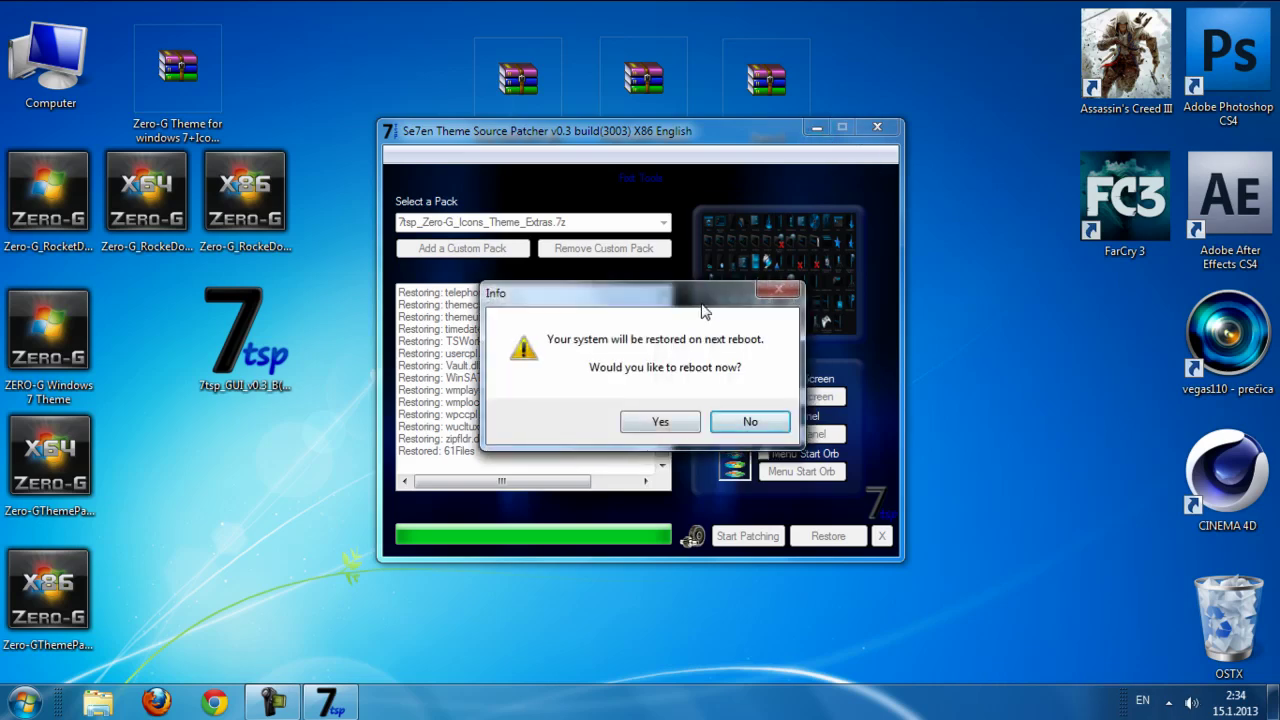
drag(730, 300, 935, 300)
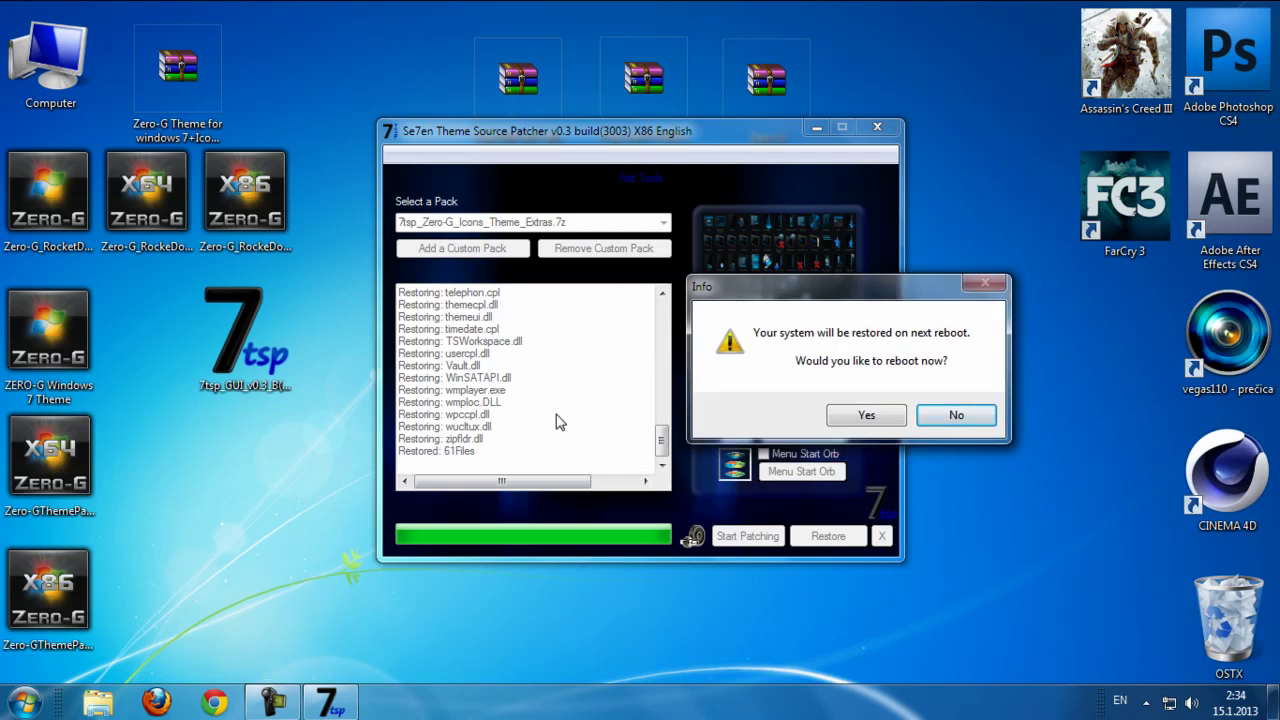
drag(883, 305, 898, 378)
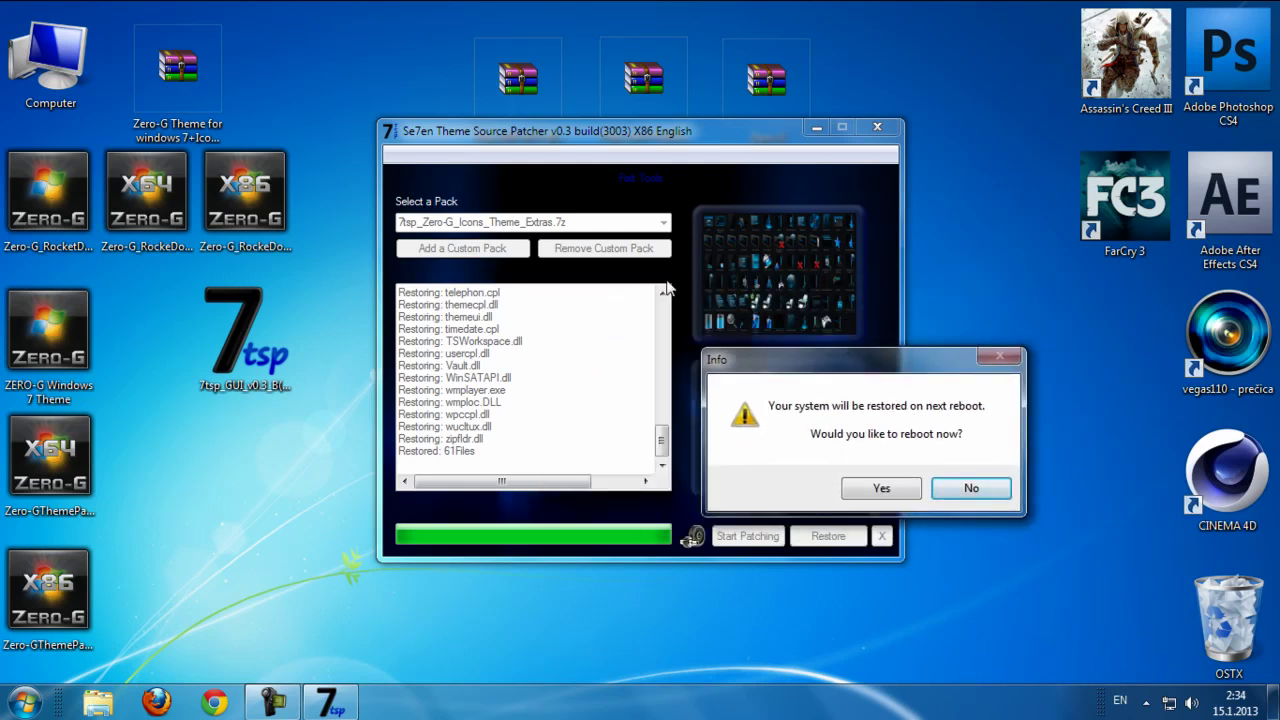